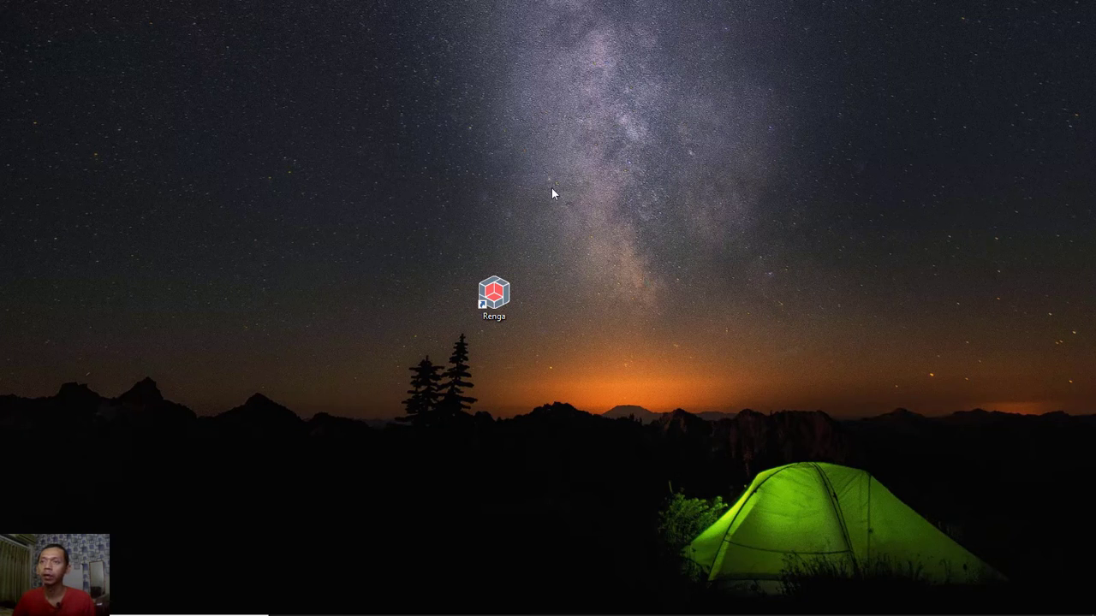
- Launch Renga from its desktop shortcut and start a new blank project
left_click(492, 298)
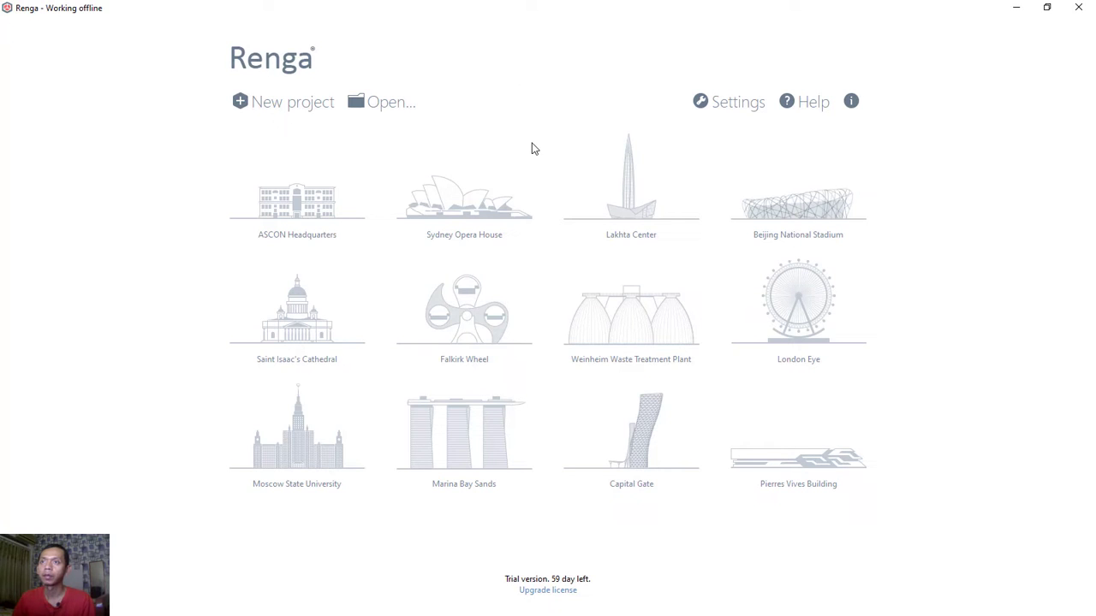
left_click(289, 106)
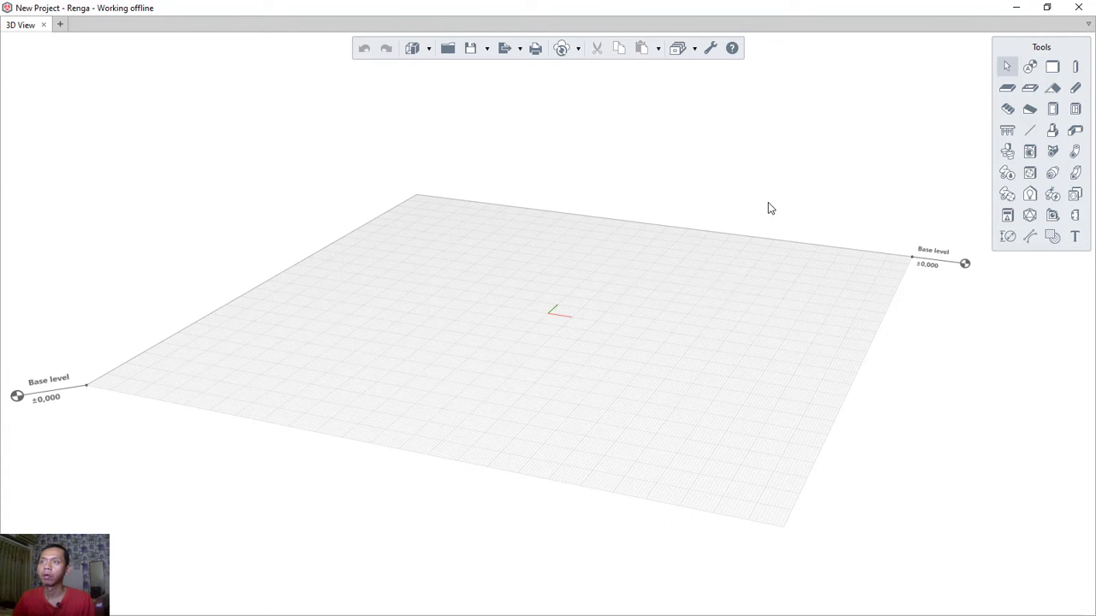
- Rename the project's base level to 'Floor' in its Parameters
right_click_drag(768, 203, 682, 258)
scroll(677, 267, "down", 5)
scroll(665, 281, "up", 8)
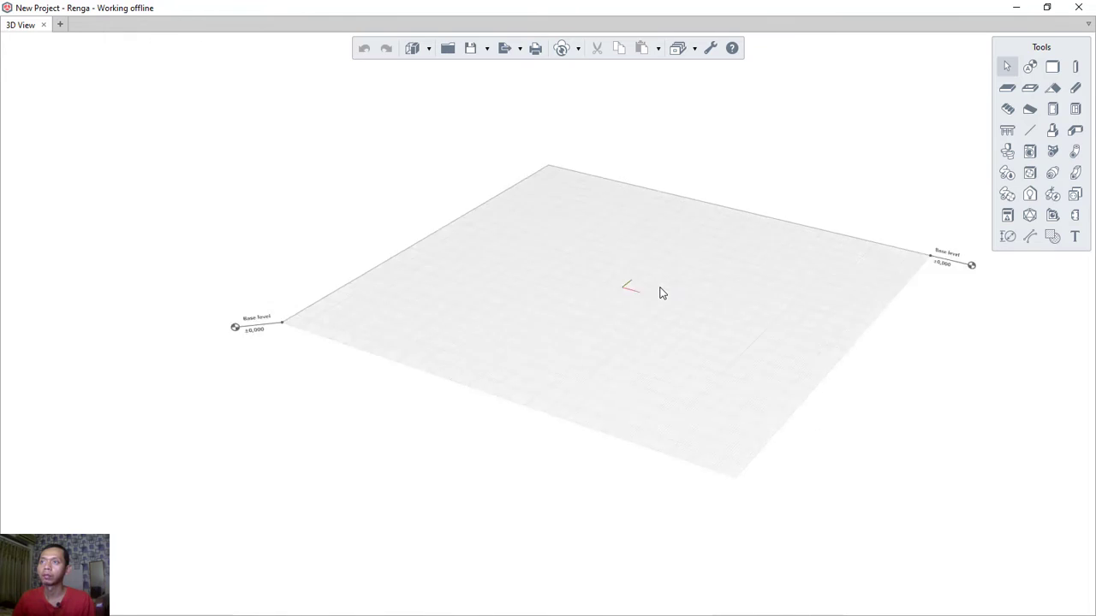
scroll(661, 295, "down", 5)
scroll(659, 294, "up", 8)
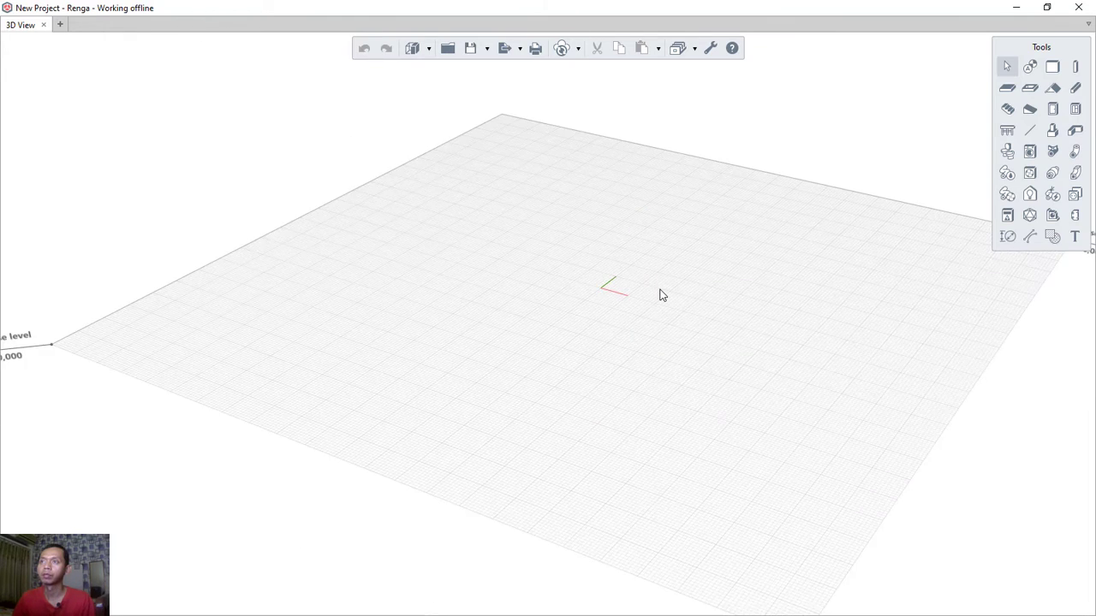
scroll(659, 295, "down", 3)
mouse_move(700, 266)
middle_mouse_down()
mouse_move(761, 228)
mouse_move(659, 201)
mouse_move(695, 212)
mouse_move(797, 193)
mouse_move(829, 206)
mouse_move(728, 230)
mouse_move(793, 261)
middle_mouse_up()
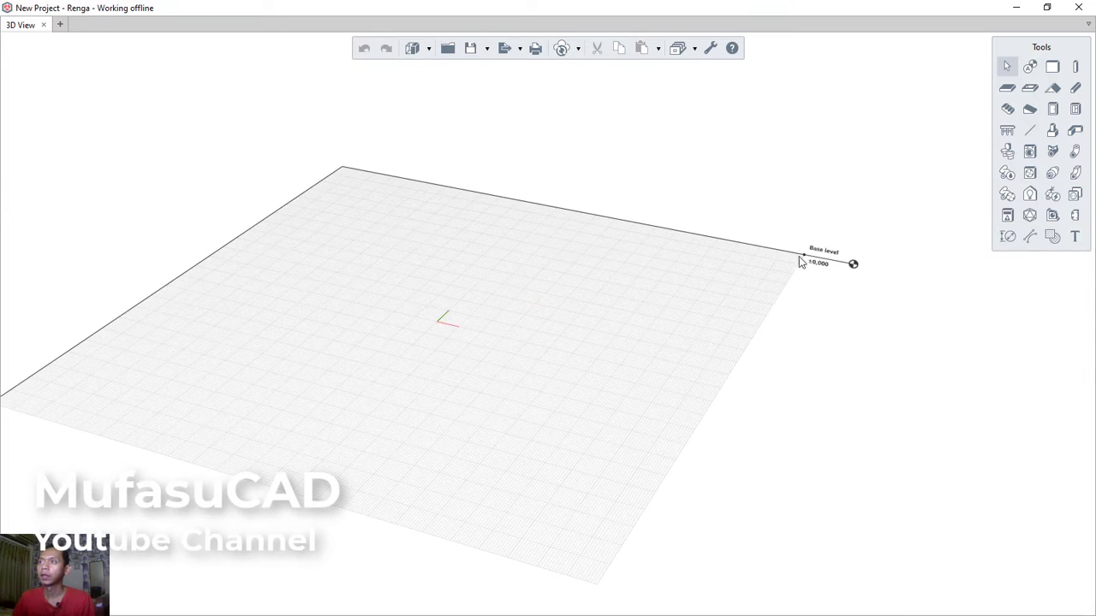
left_click(820, 253)
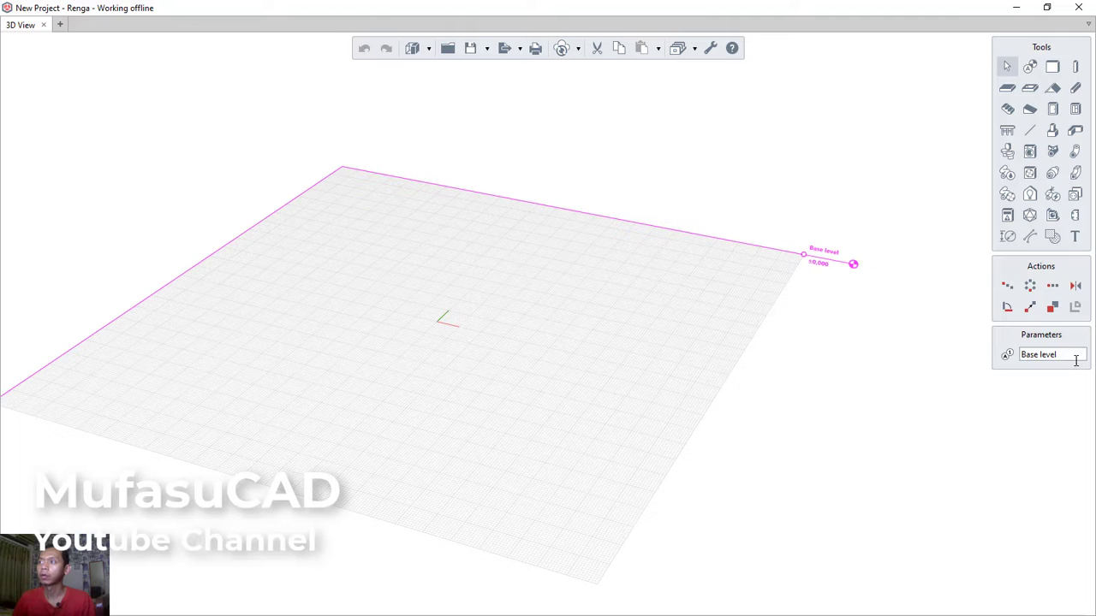
left_click(1015, 355)
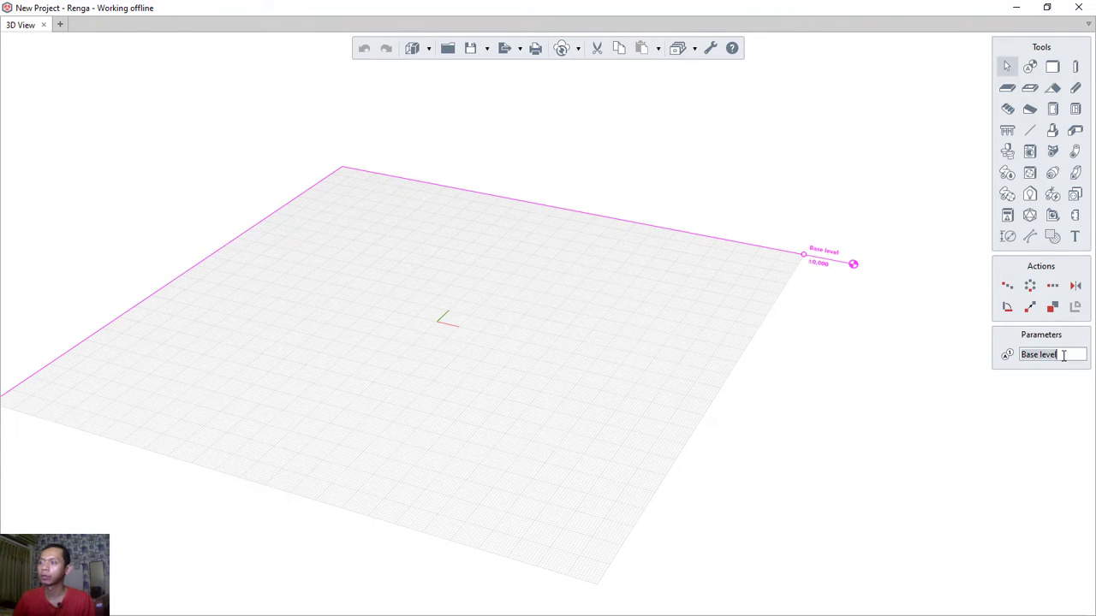
type("Floor")
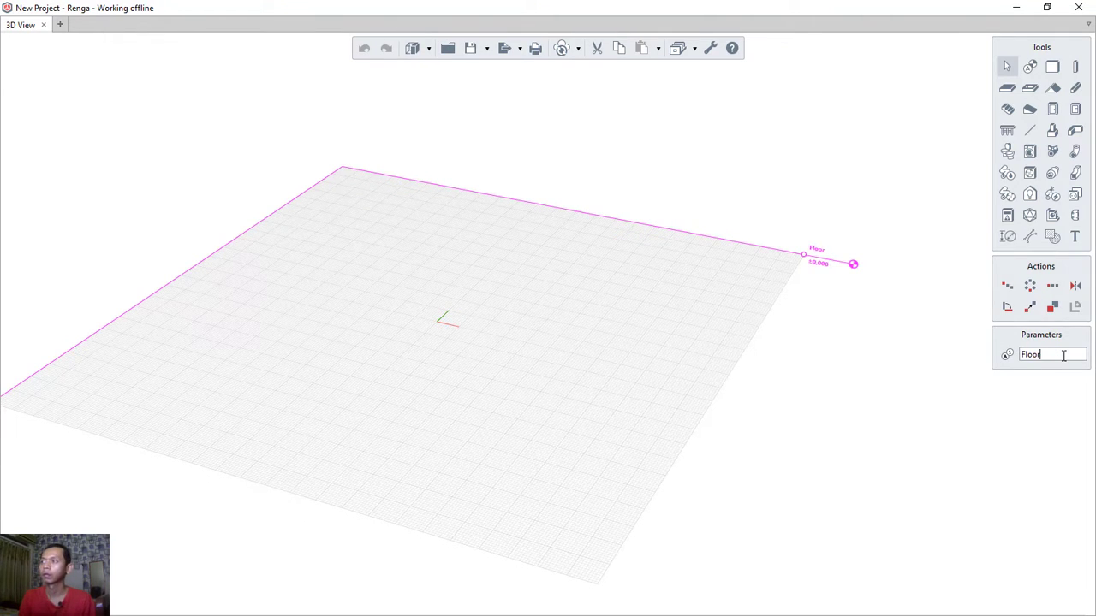
left_click(834, 333)
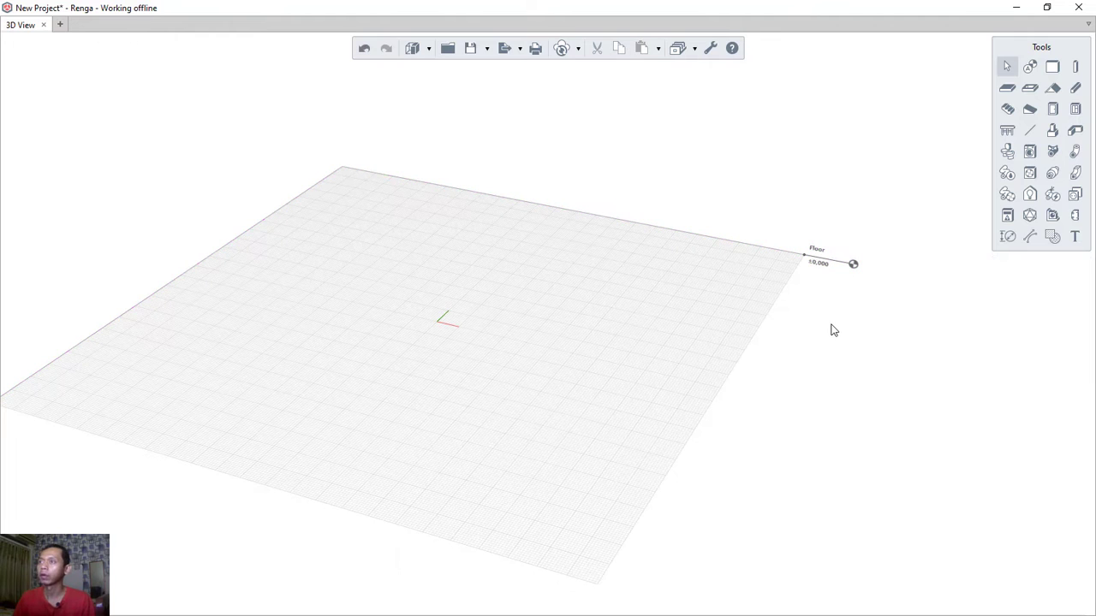
middle_click_drag(699, 296, 763, 274)
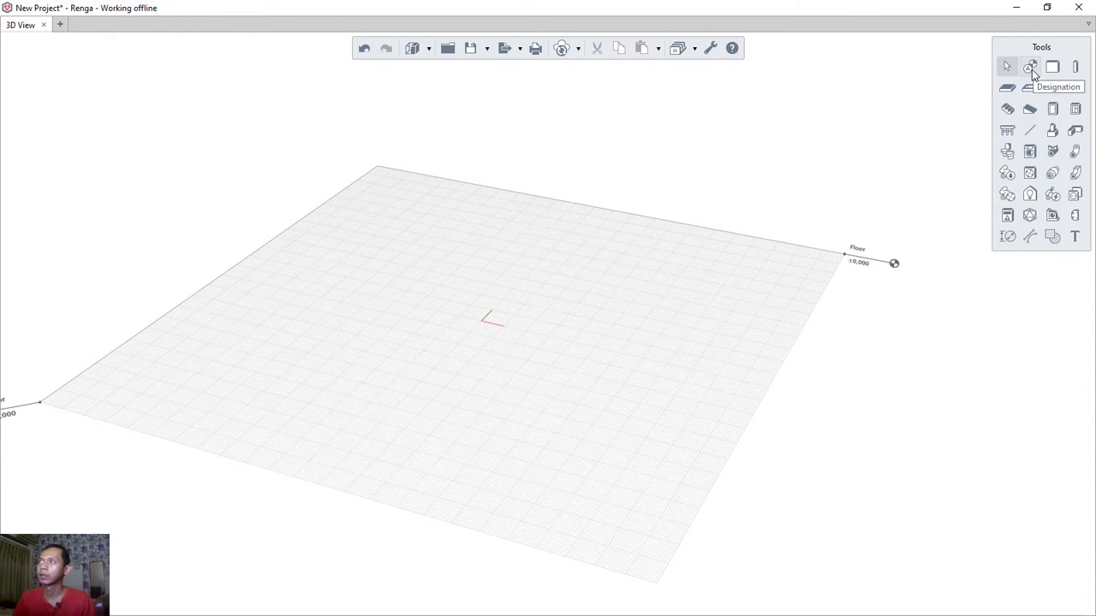
- Add a new level named Base at 200 mm with the Designation tool
left_click(1030, 70)
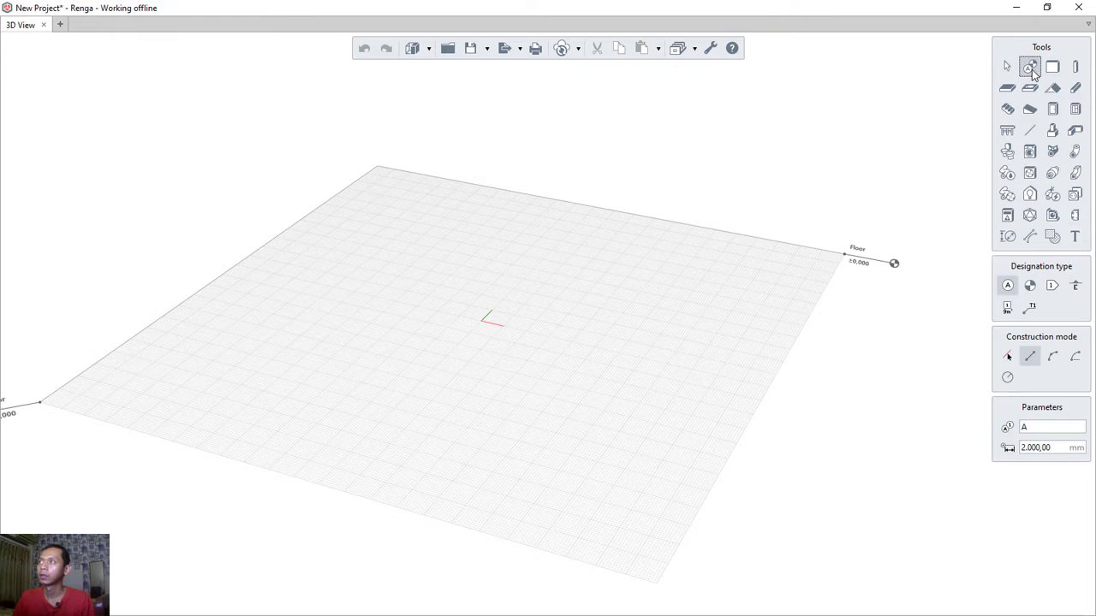
left_click(1030, 288)
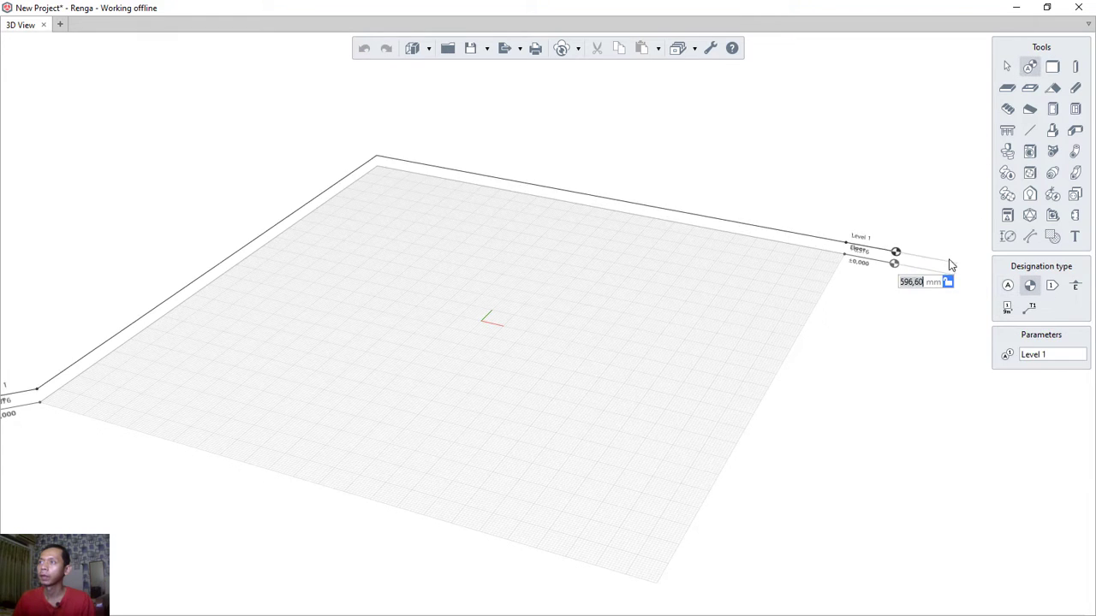
left_click(1036, 353)
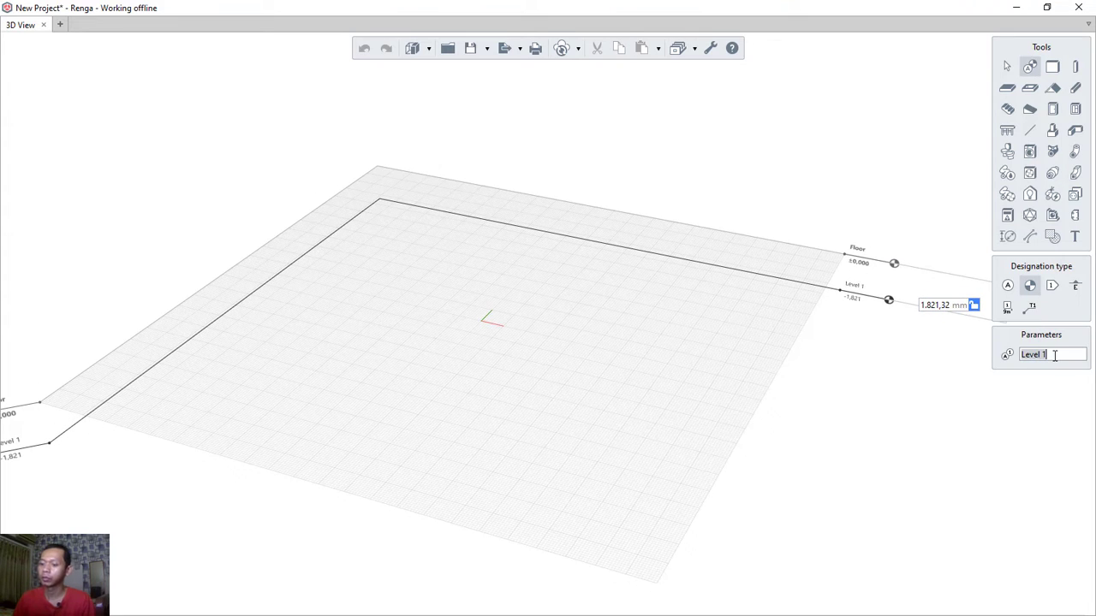
type("Base")
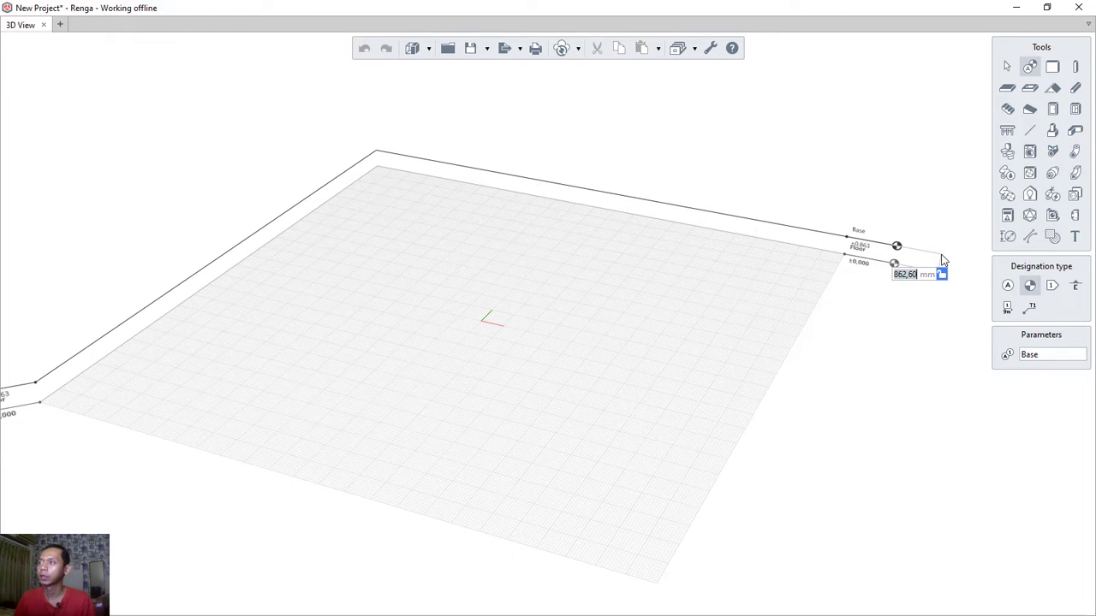
type("200")
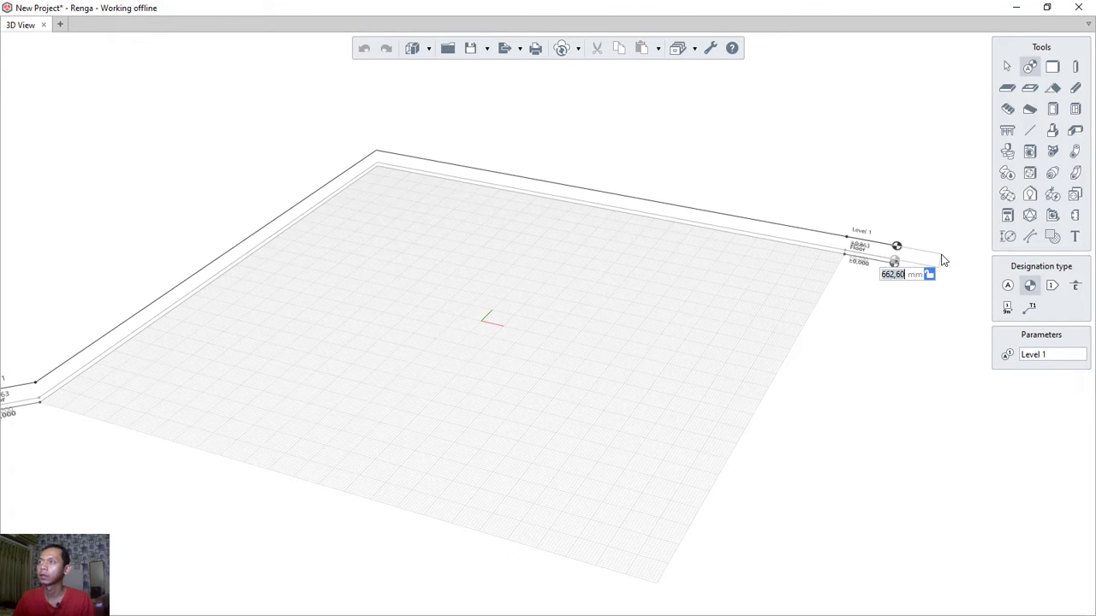
middle_click_drag(907, 227, 950, 300)
- Add a Roof level at 2750 mm and stop adding levels
left_click(1048, 354)
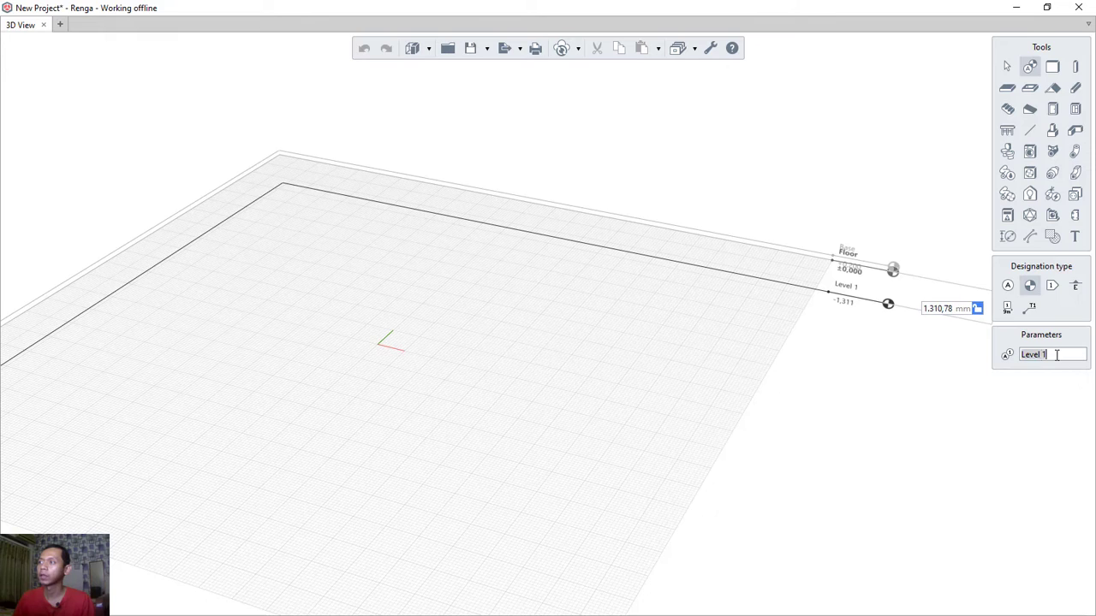
type("Roof")
key("Return")
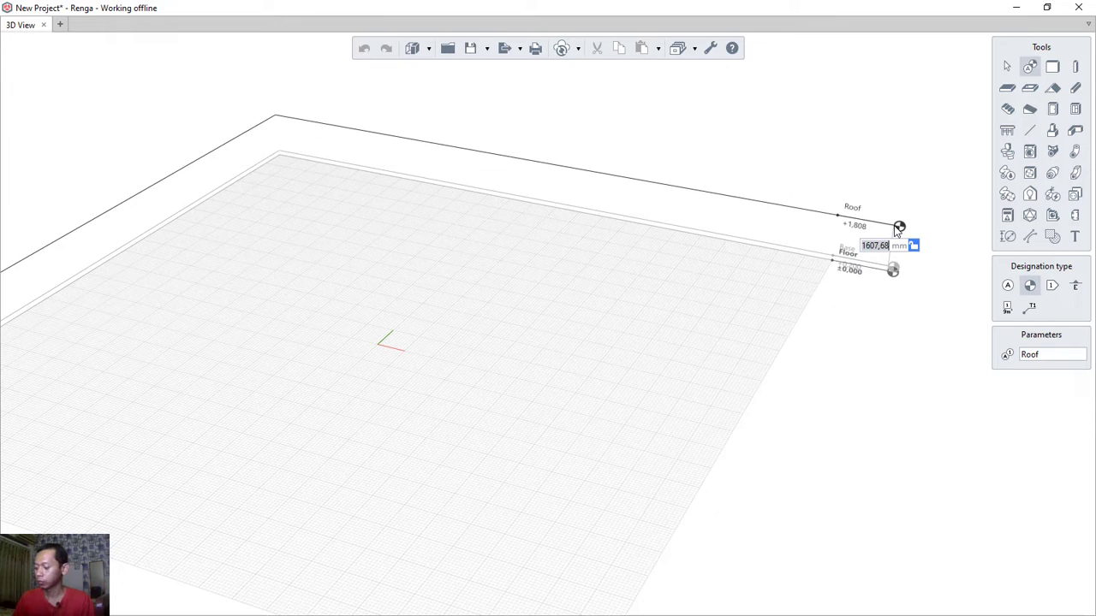
type("27")
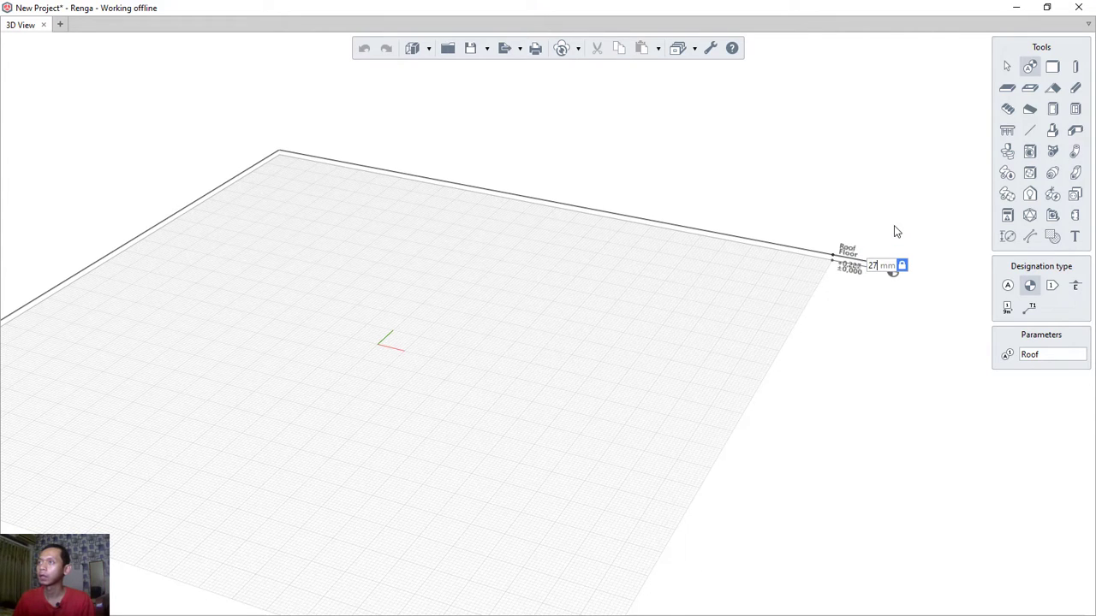
type("50")
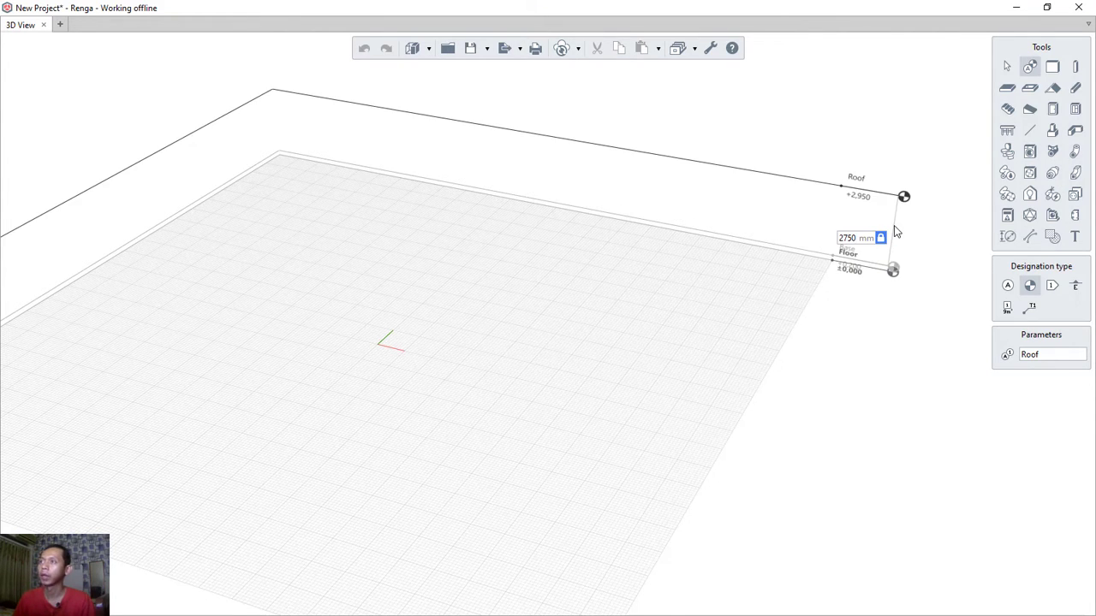
key("Return")
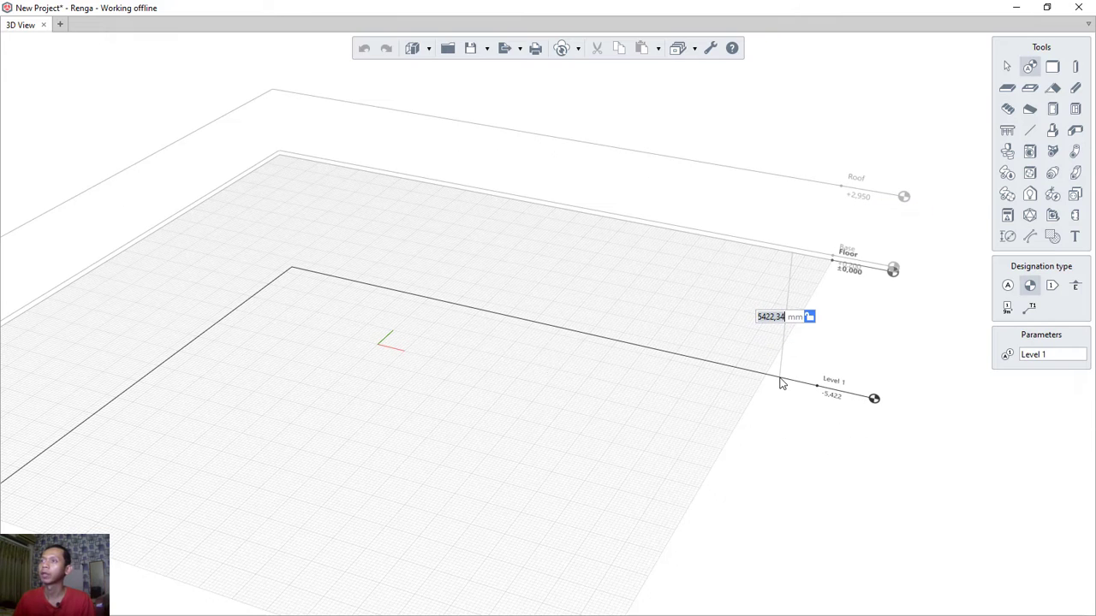
key("Escape")
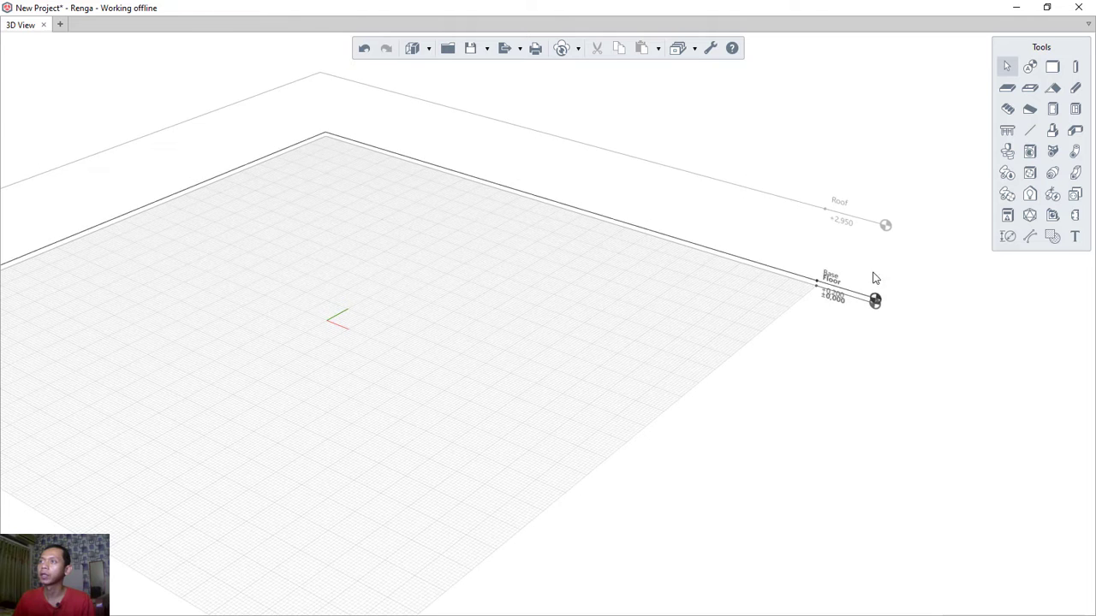
- Check the heights of the Roof and Base levels
scroll(873, 291, "up", 5)
left_click(893, 224)
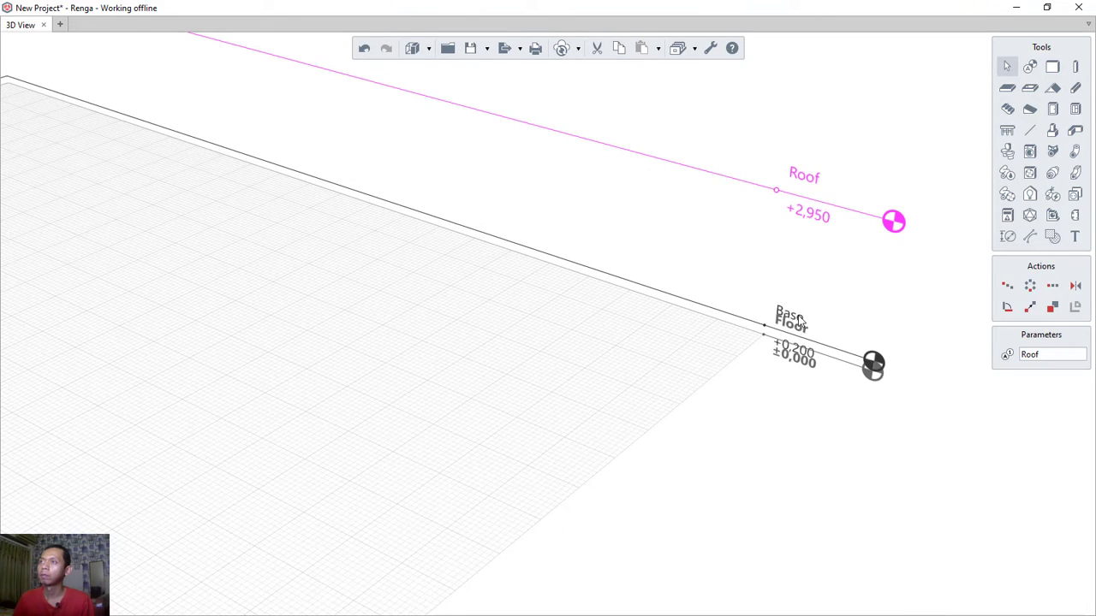
left_click(874, 363)
left_click(758, 419)
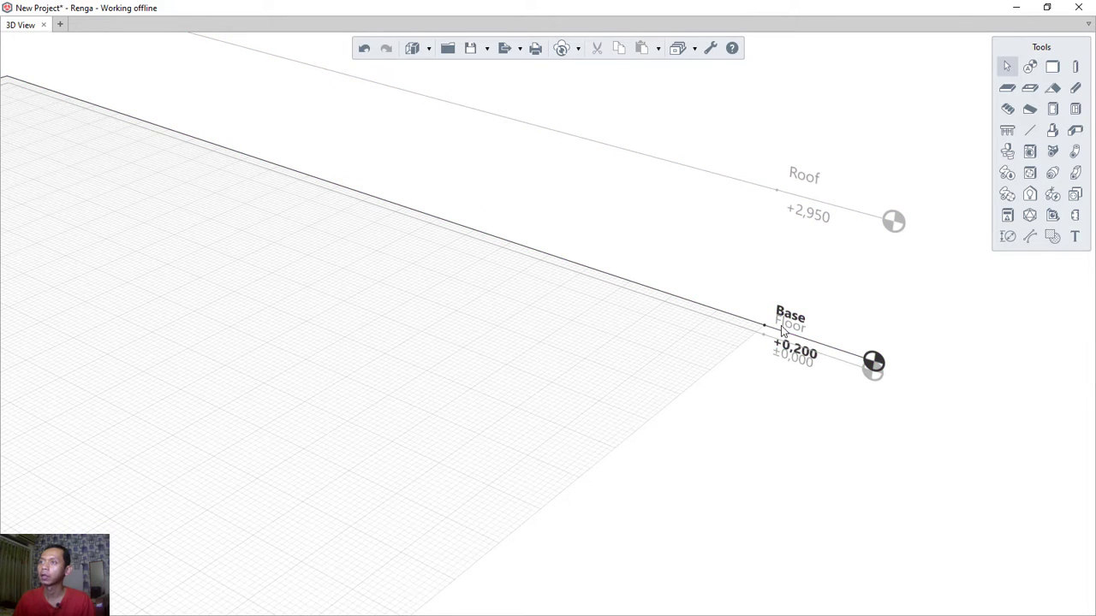
scroll(805, 321, "down", 5)
mouse_move(470, 340)
right_mouse_down()
mouse_move(651, 291)
mouse_move(608, 294)
right_mouse_up()
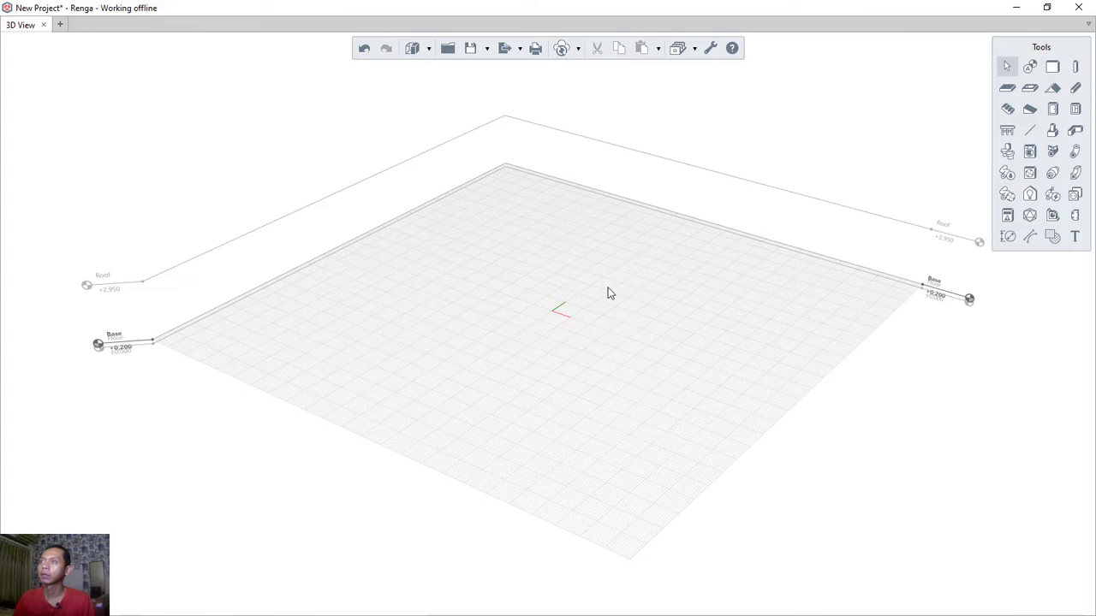
- Set the Wall tool to Right alignment, 2750 mm height and 150 mm thickness
left_click(1054, 69)
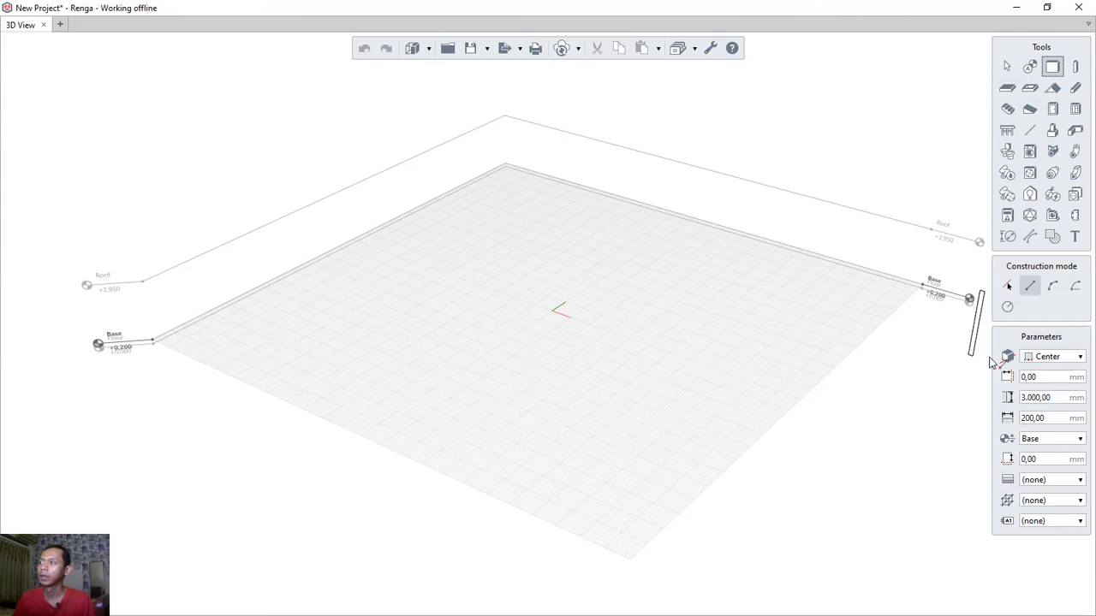
left_click(1048, 356)
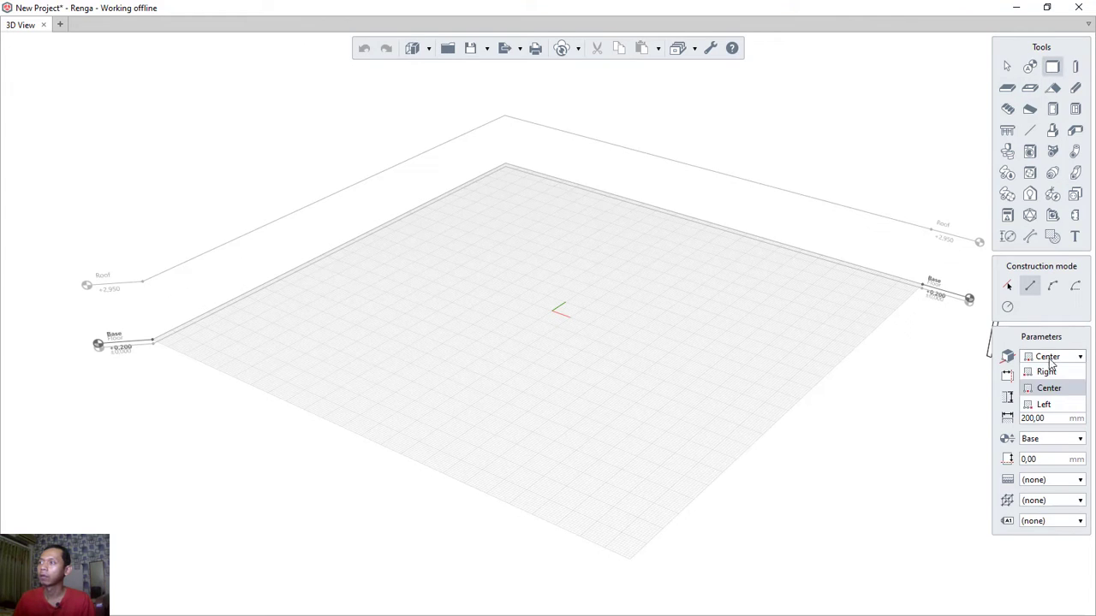
left_click(1048, 372)
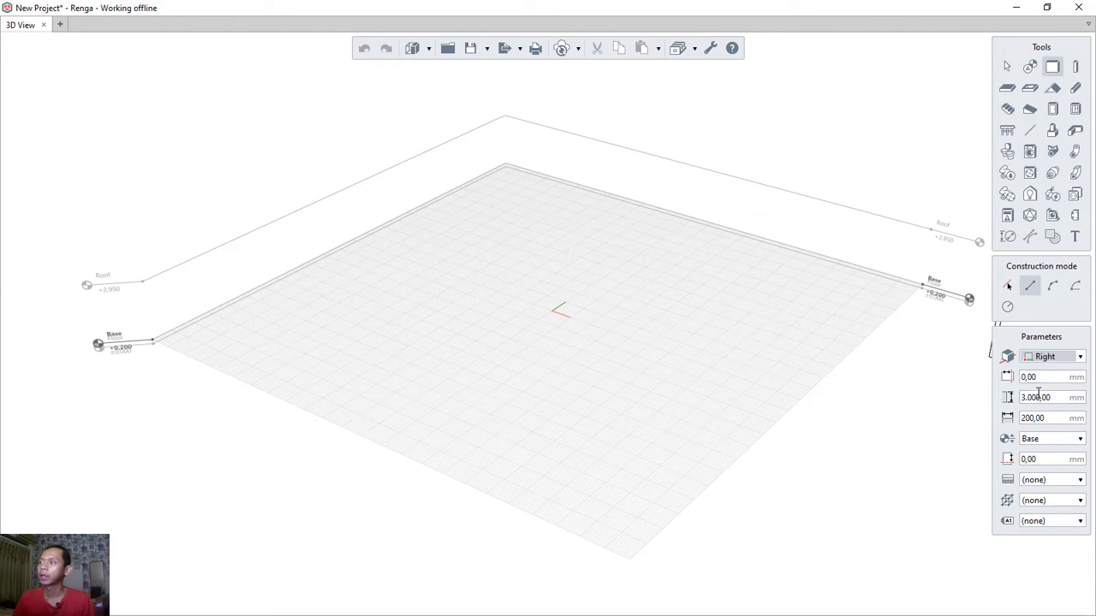
left_click(1063, 397)
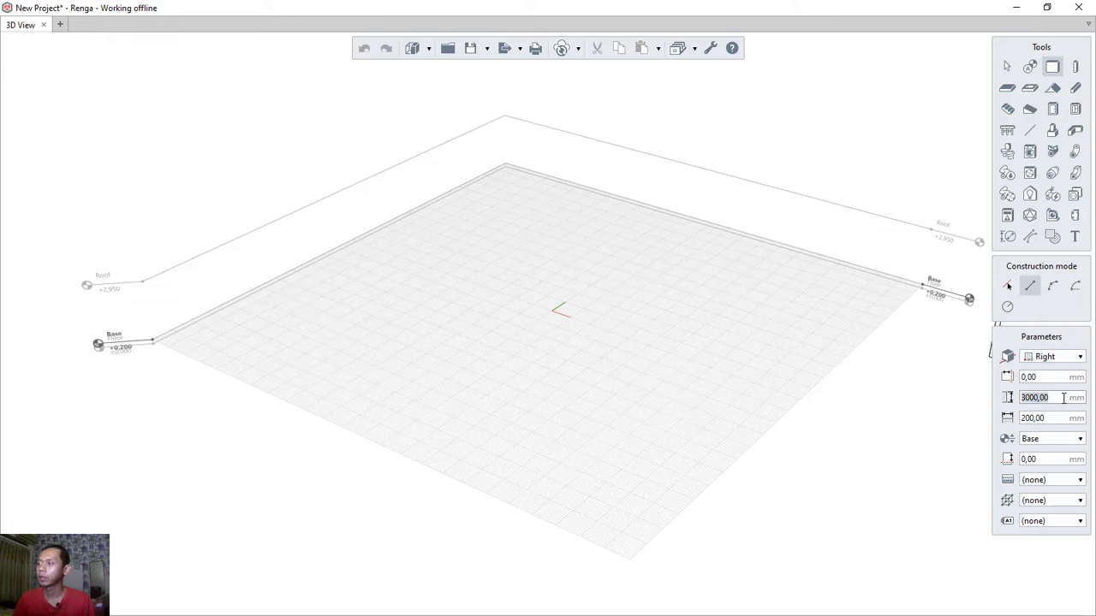
key("BackSpace")
type("2")
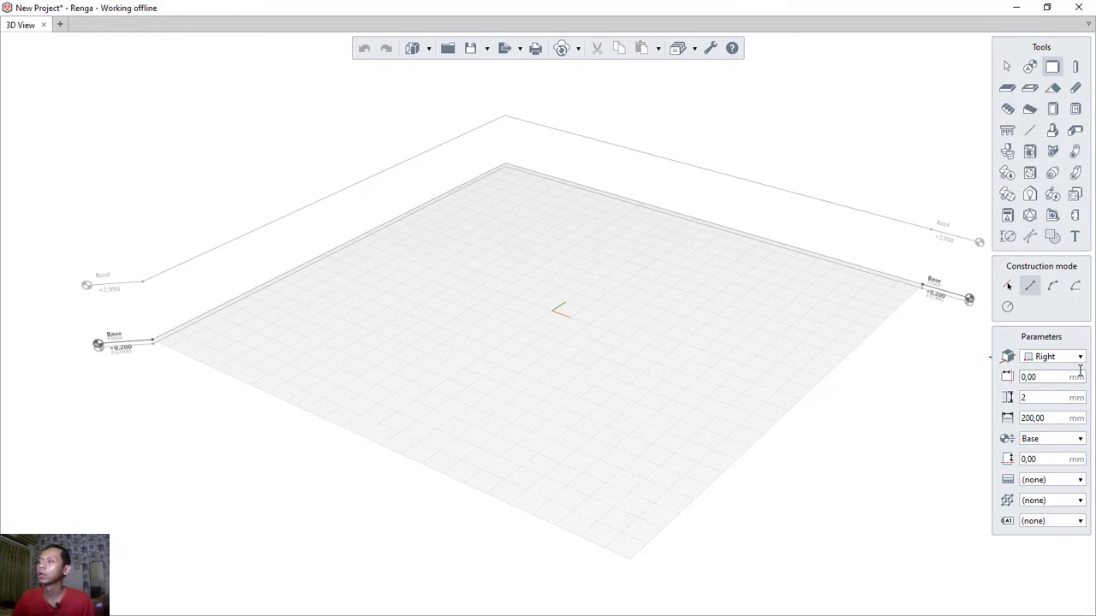
type("750")
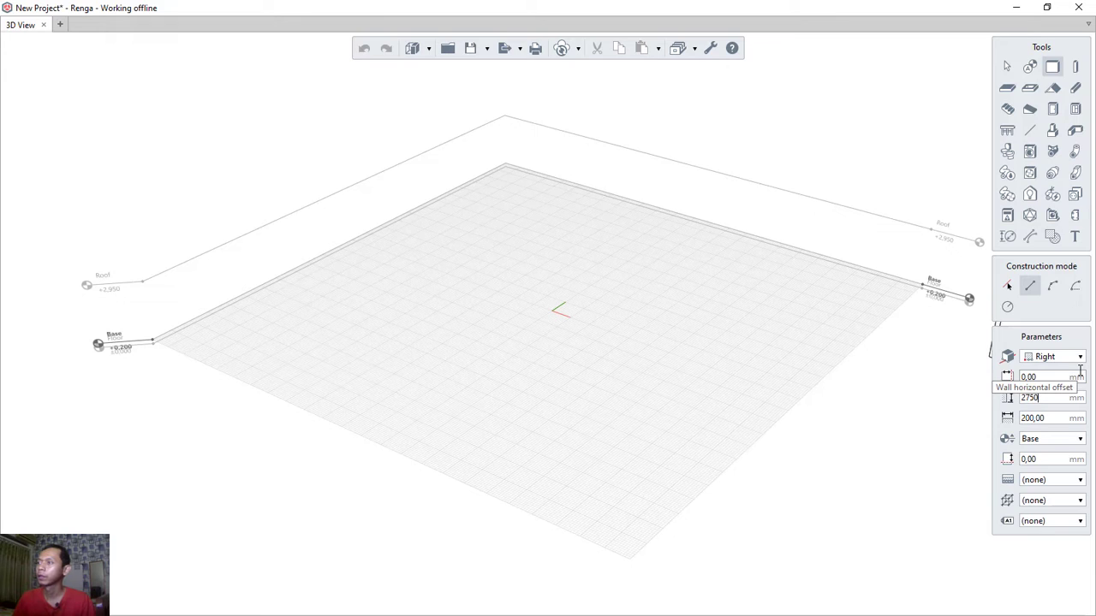
left_click(1054, 418)
type("1")
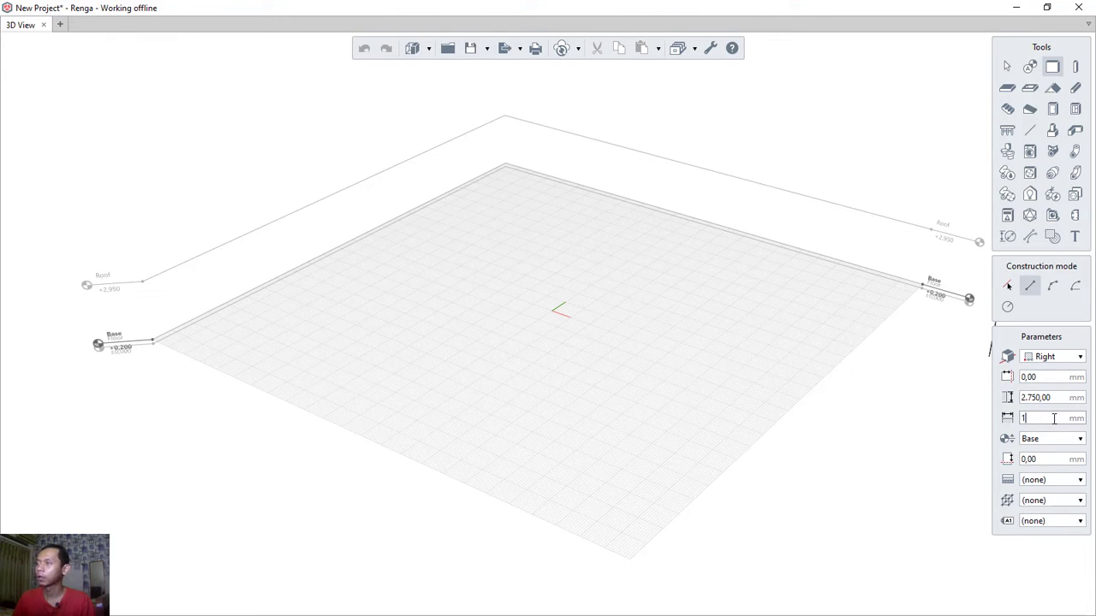
type("50")
key("shift+Tab")
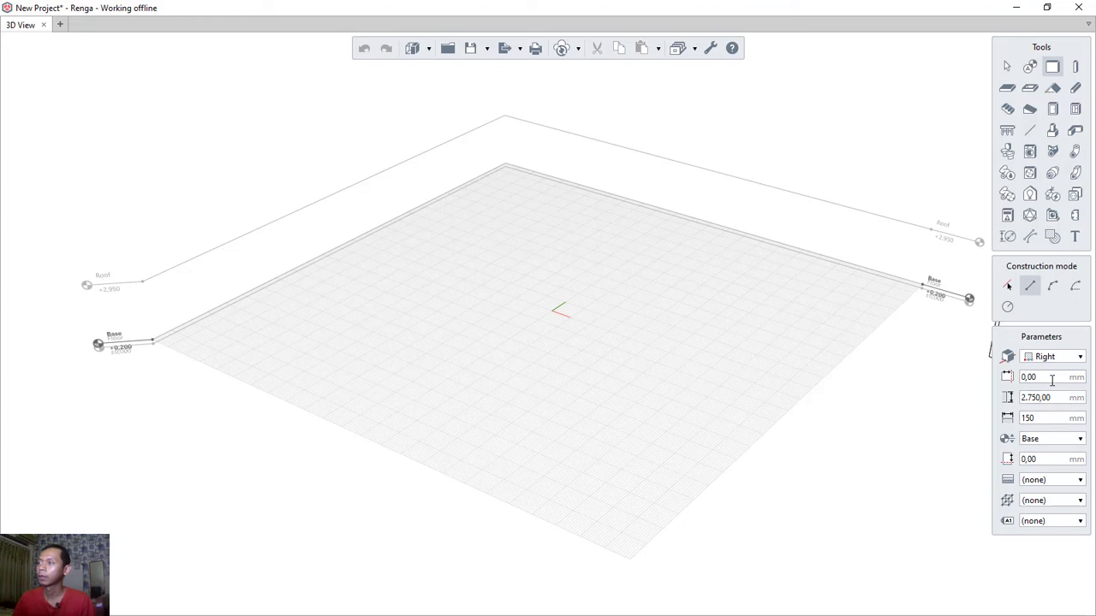
key("shift+Tab")
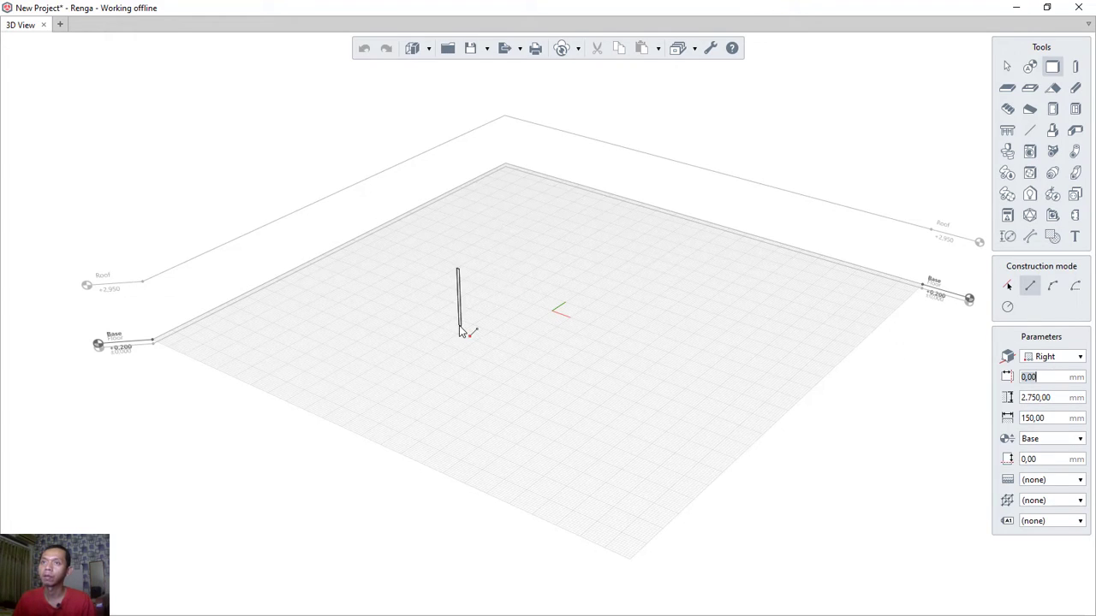
- Start the wall outline with walls of 6000, 6000 and 5000 mm
left_click(459, 327)
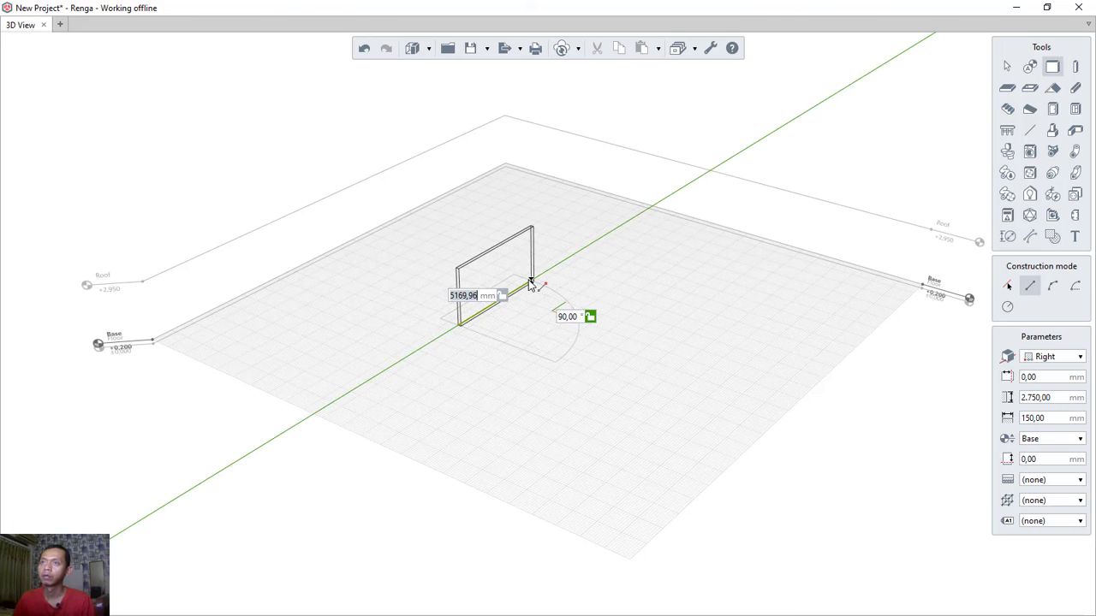
type("6")
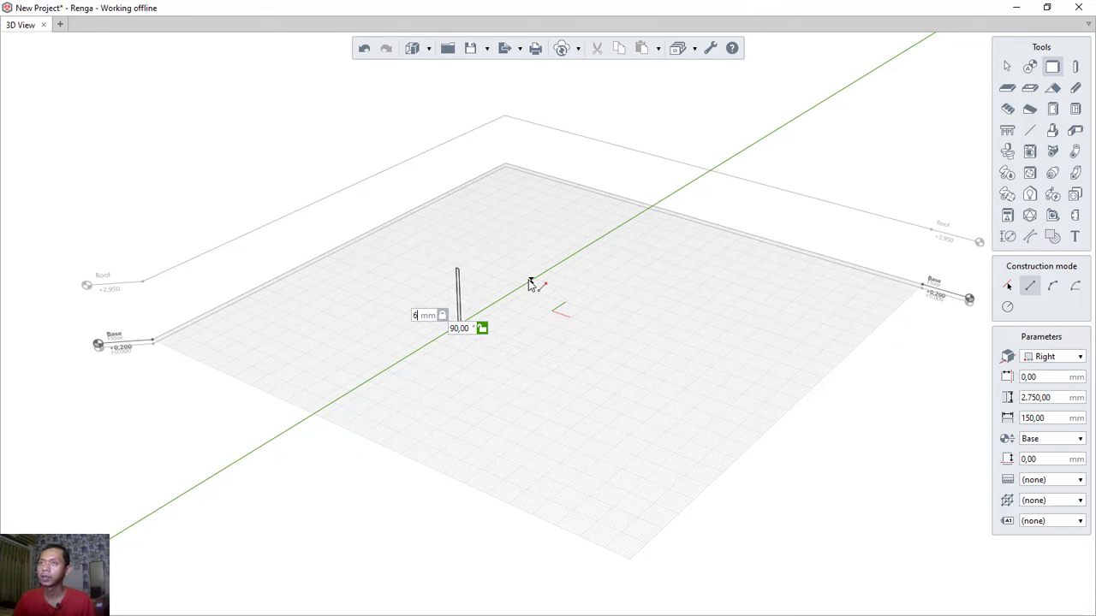
type("000")
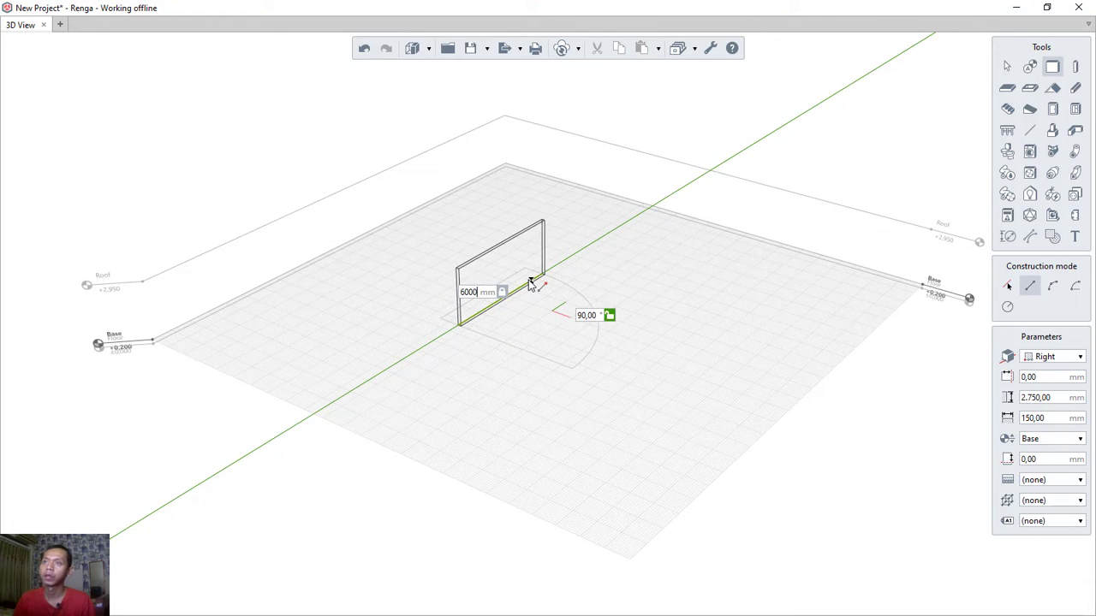
key("Return")
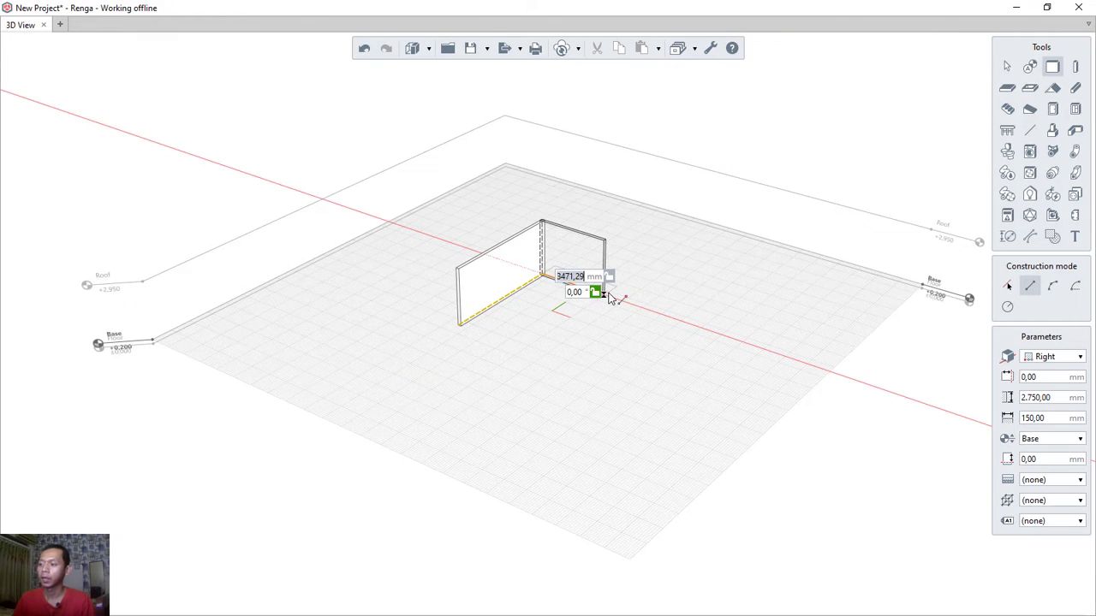
type("6000")
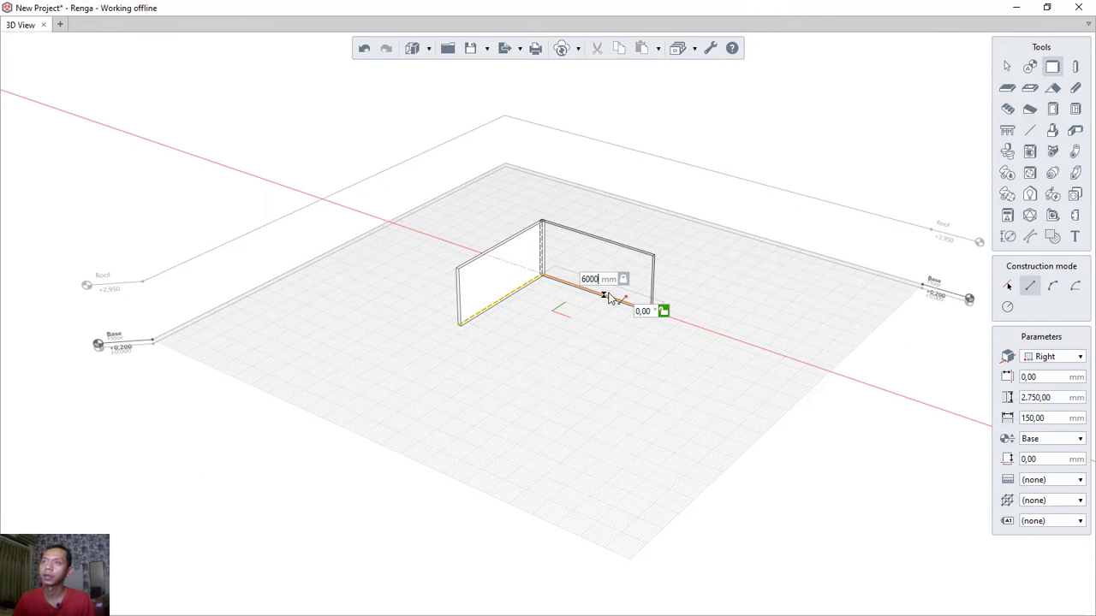
key("Return")
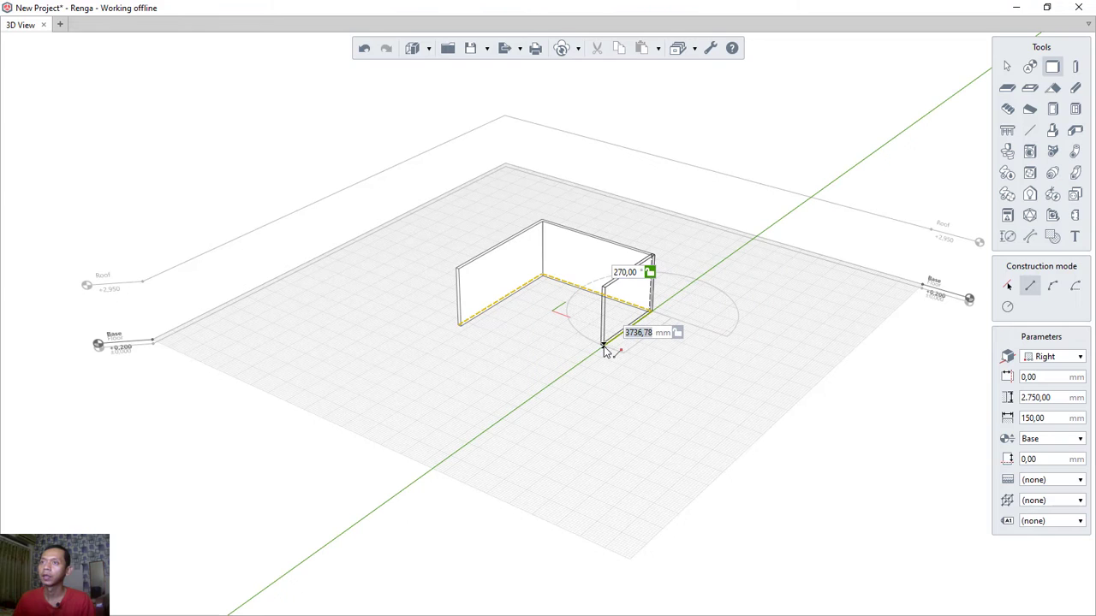
type("5000")
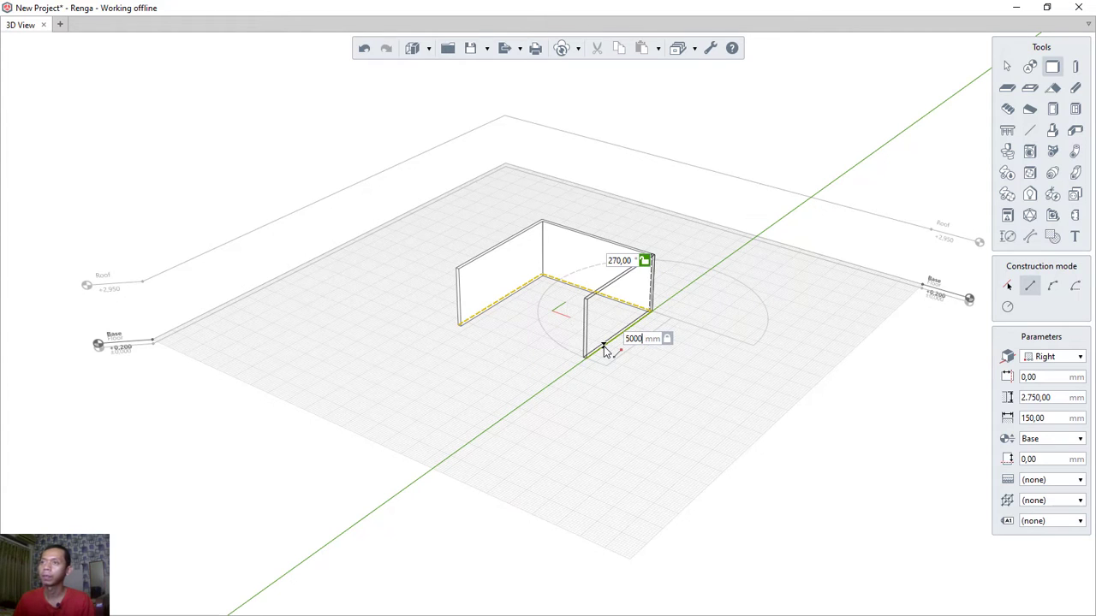
key("Return")
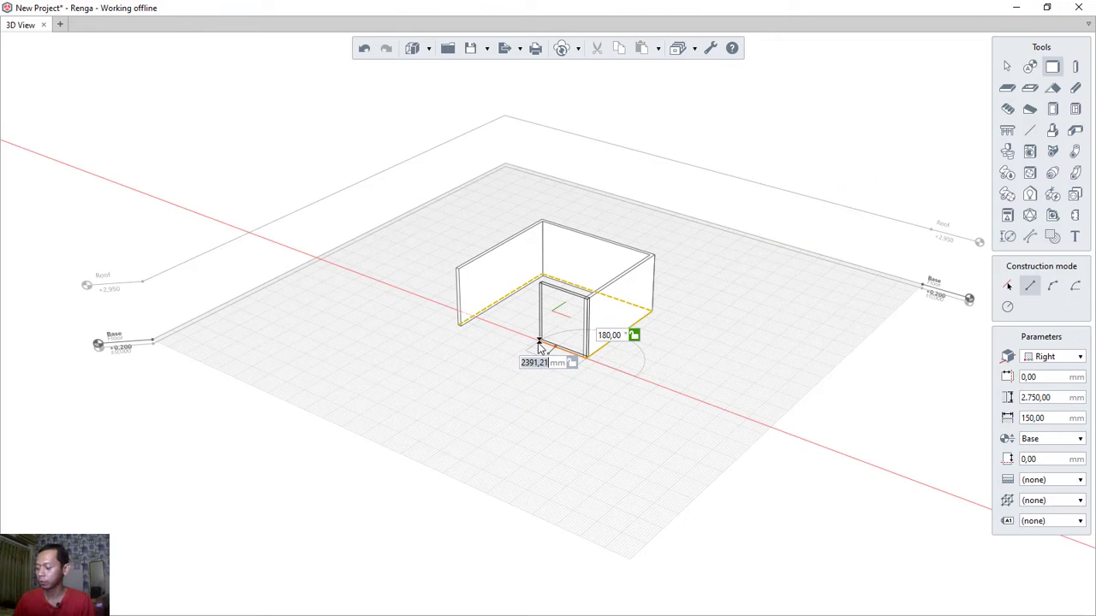
- Add 2000 and 1000 mm walls, then close the loop at the start point
type("2000")
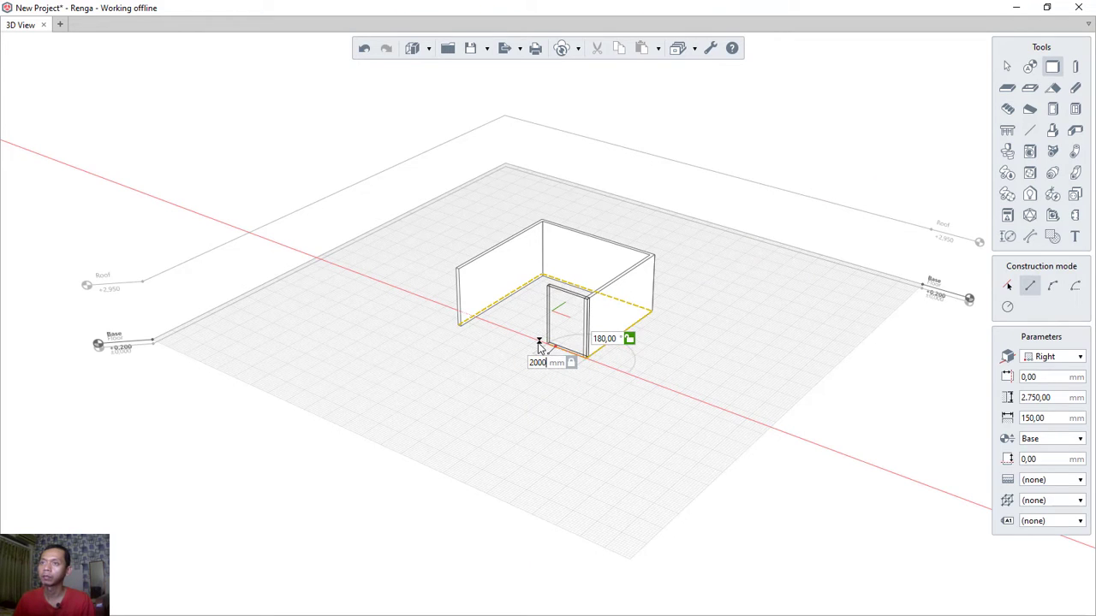
key("Return")
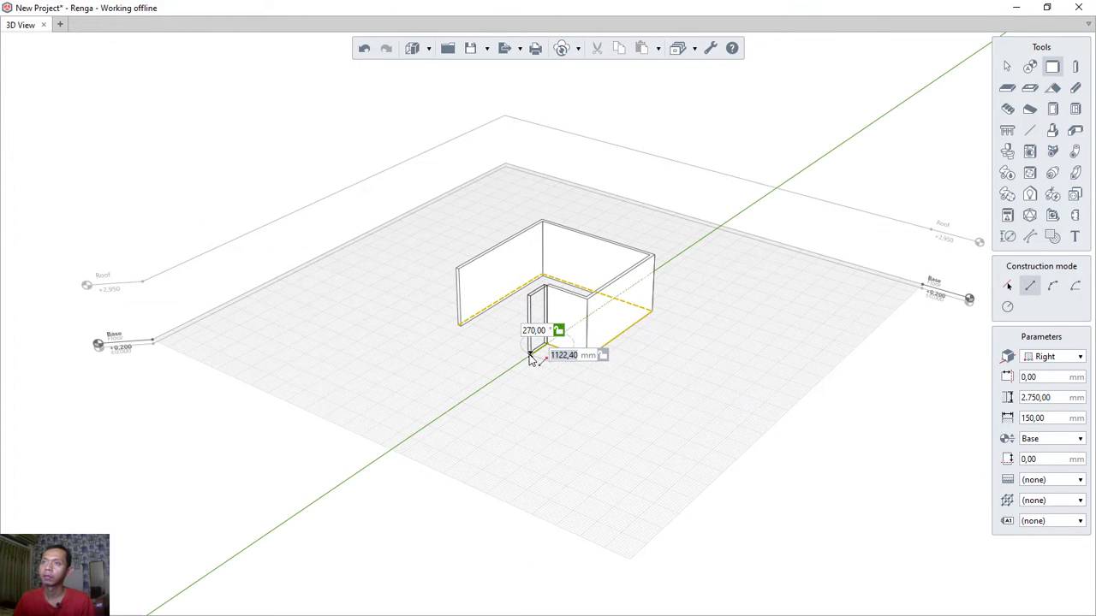
type("1000")
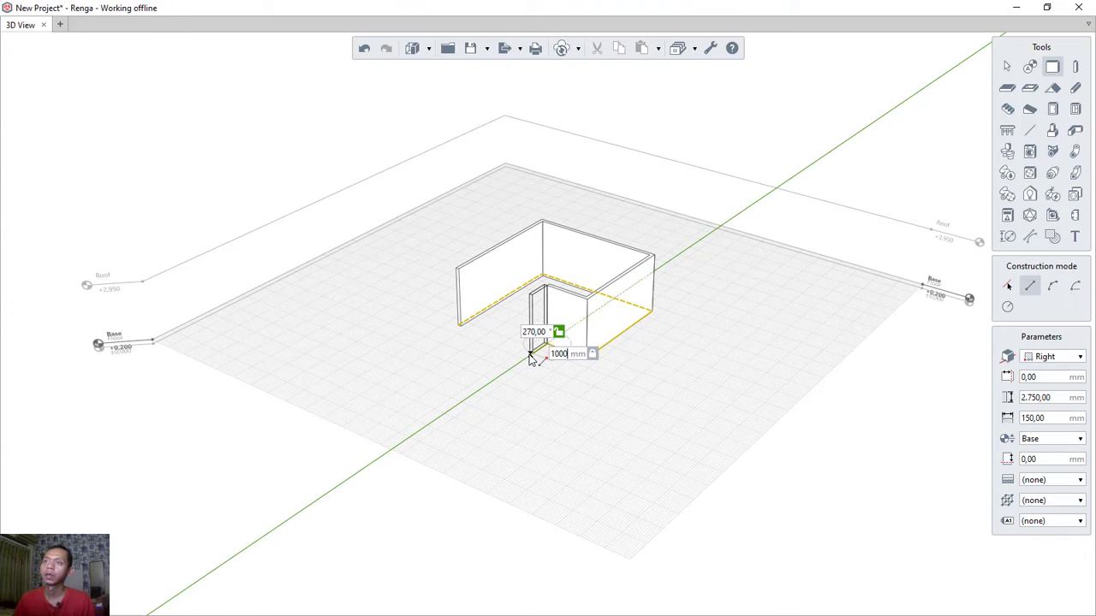
key("Return")
scroll(460, 324, "up", 3)
scroll(459, 323, "up", 3)
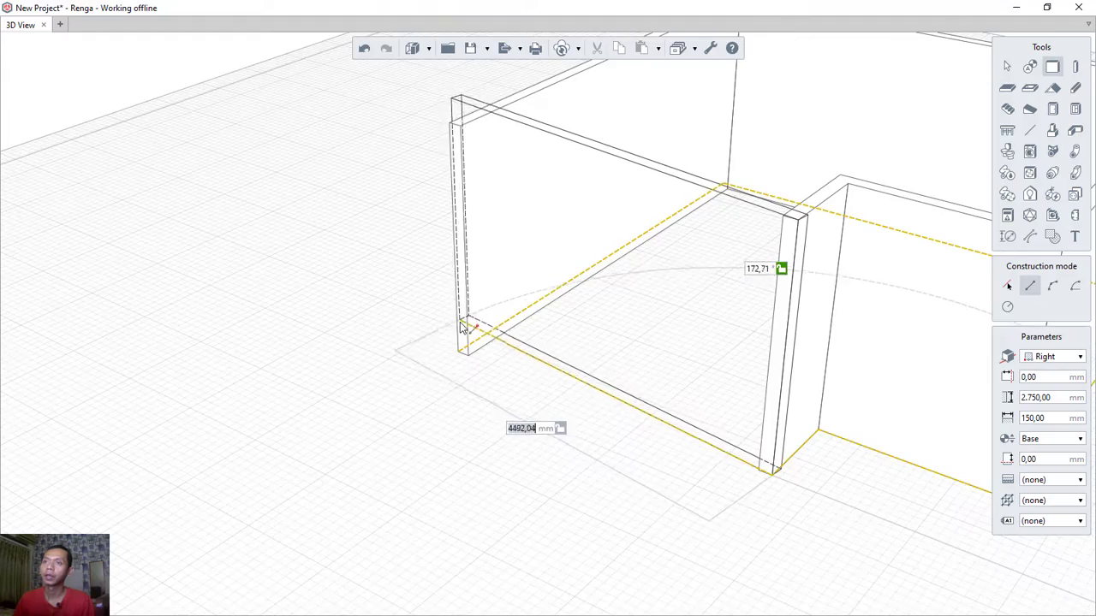
left_click(460, 356)
scroll(600, 245, "down", 6)
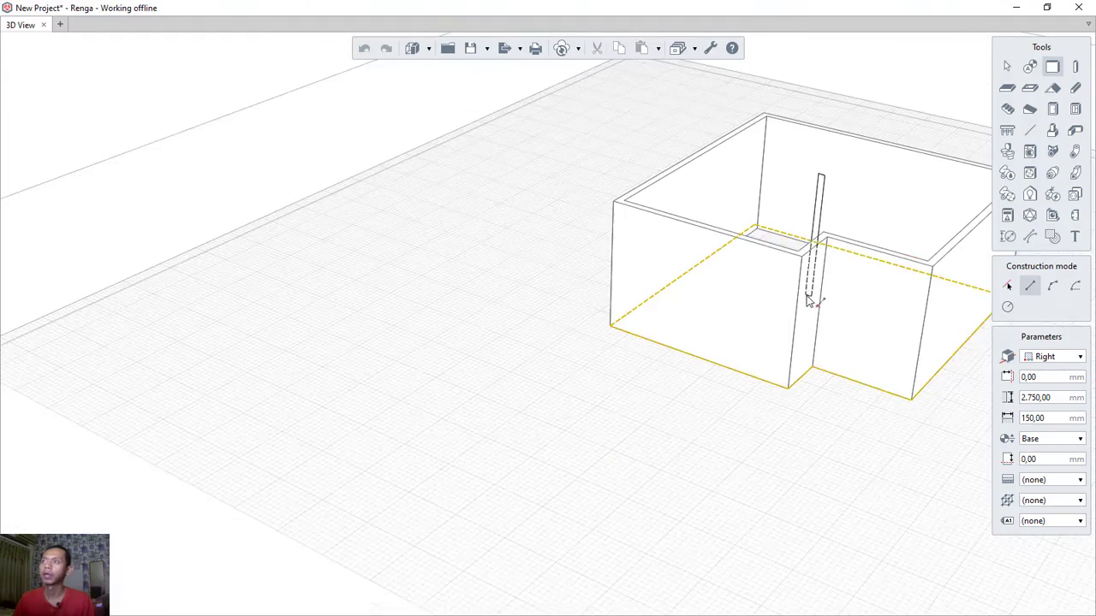
middle_click_drag(877, 289, 690, 268)
key("Escape")
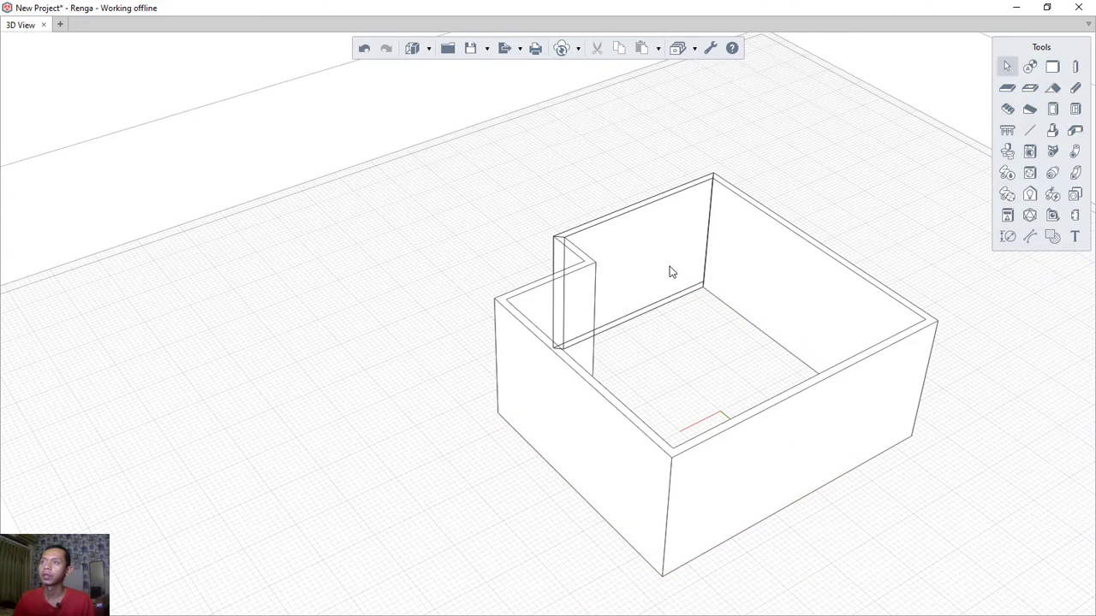
- Copy the notched back wall 2500 mm into the room as a partition
left_click(652, 237)
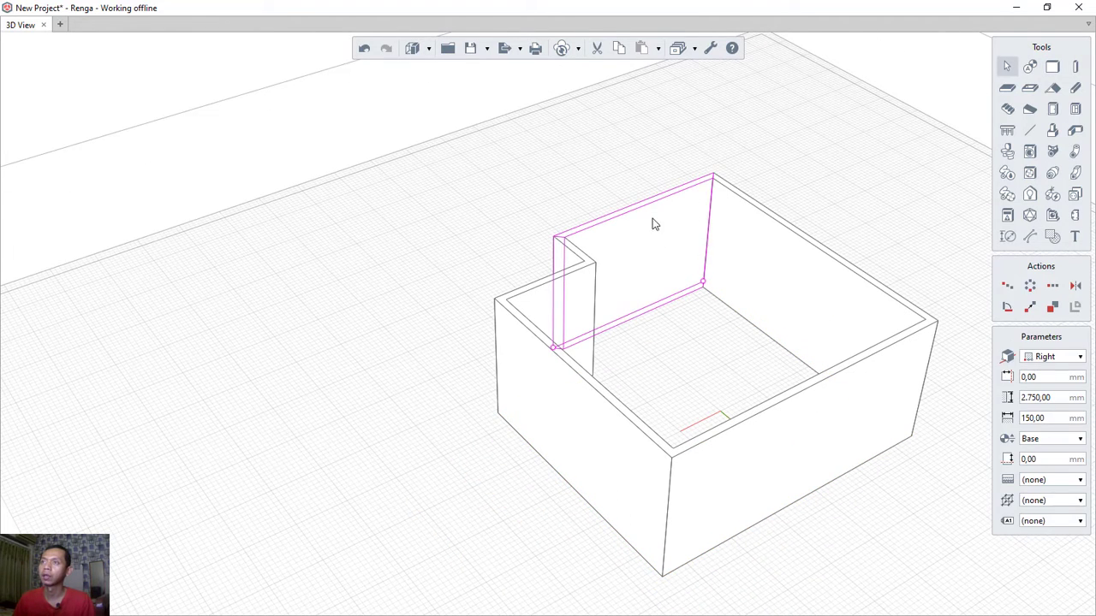
left_click(1055, 308)
middle_click_drag(827, 189, 805, 283)
left_click(643, 368)
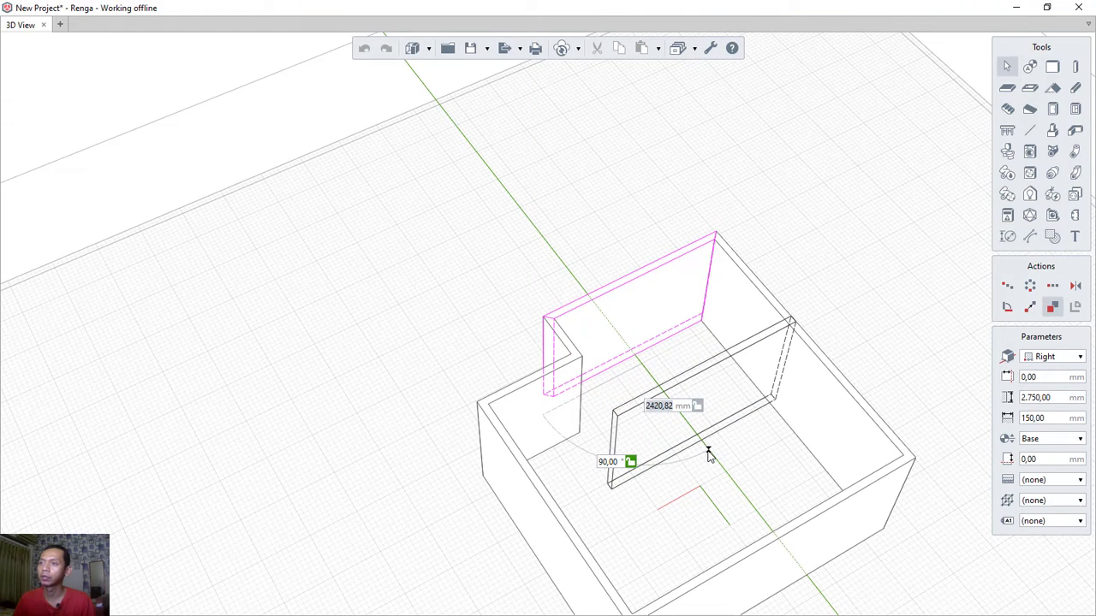
type("2500")
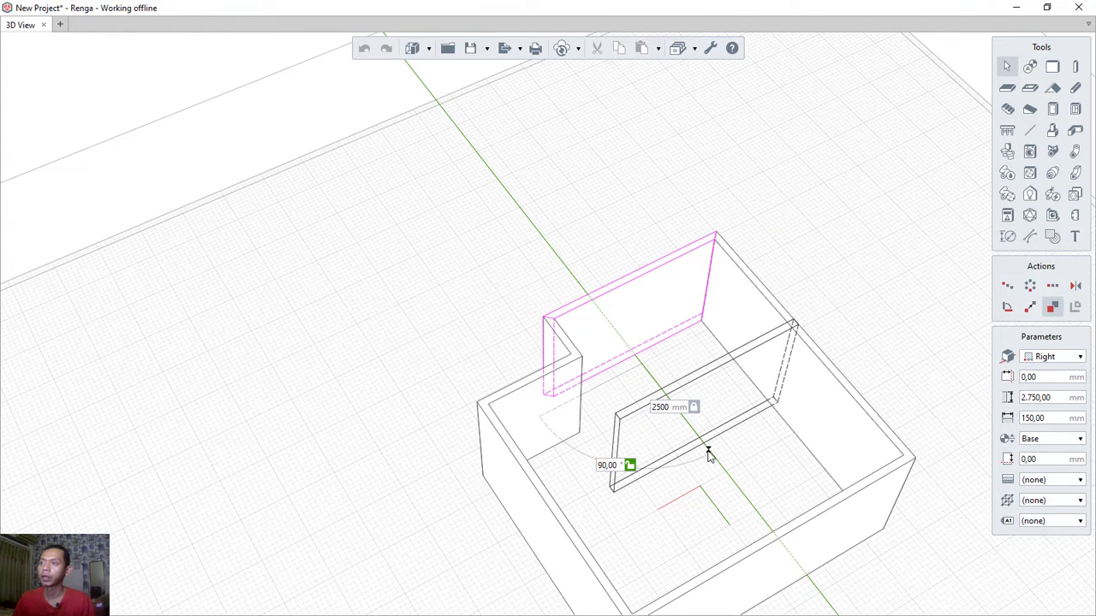
key("Return")
left_click(621, 412)
scroll(619, 490, "up", 3)
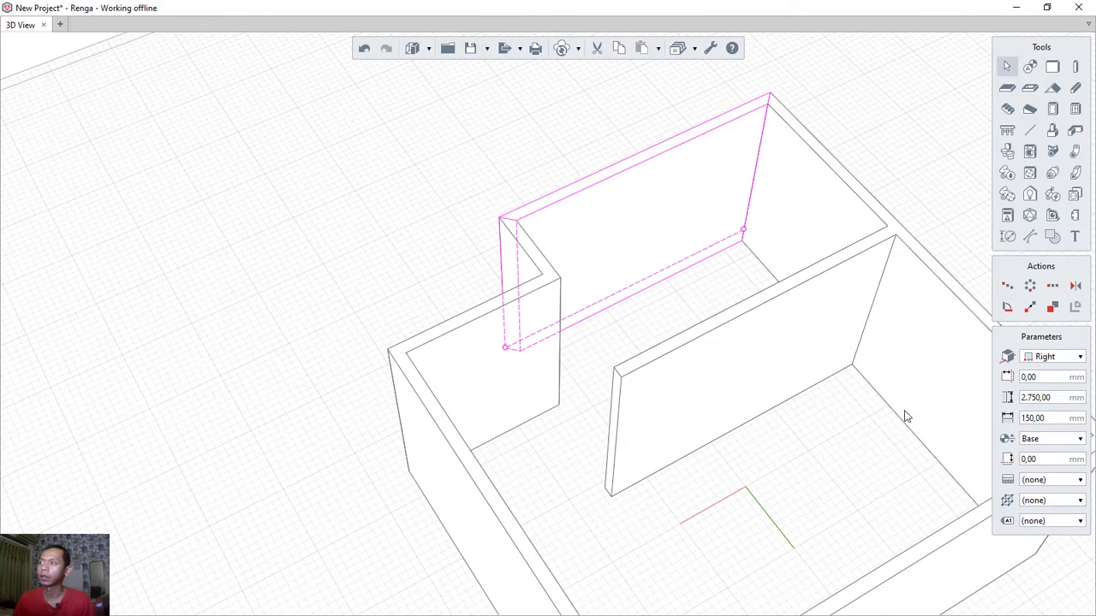
left_click(1054, 69)
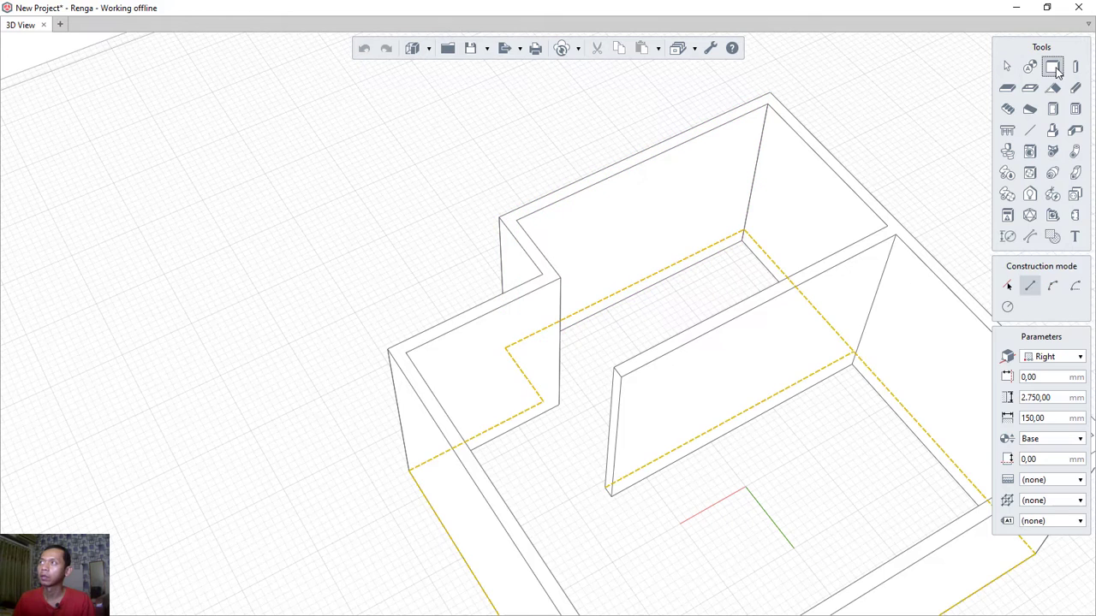
- Draw a short wall linking the partition end to the notched corner, then view the building
left_click(605, 492)
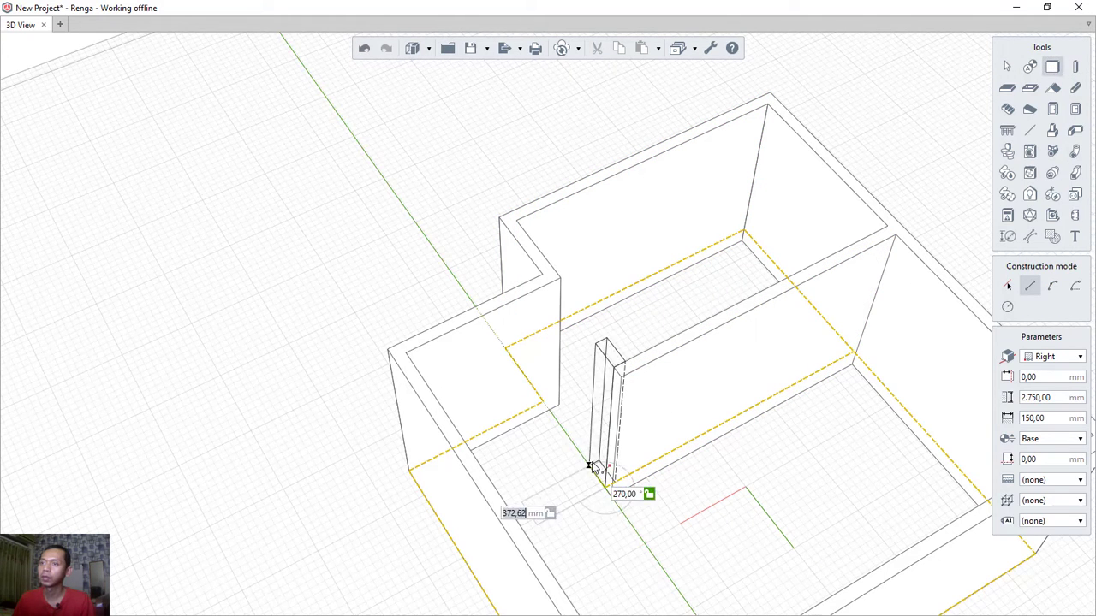
left_click(545, 402)
scroll(724, 466, "down", 5)
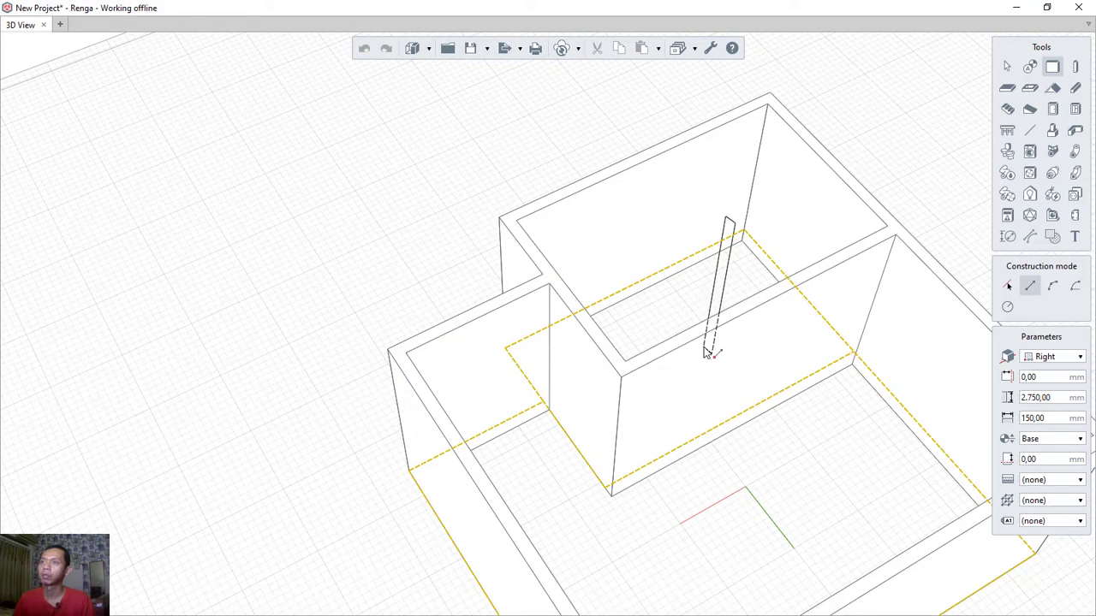
key("Escape")
middle_click_drag(502, 431, 765, 282)
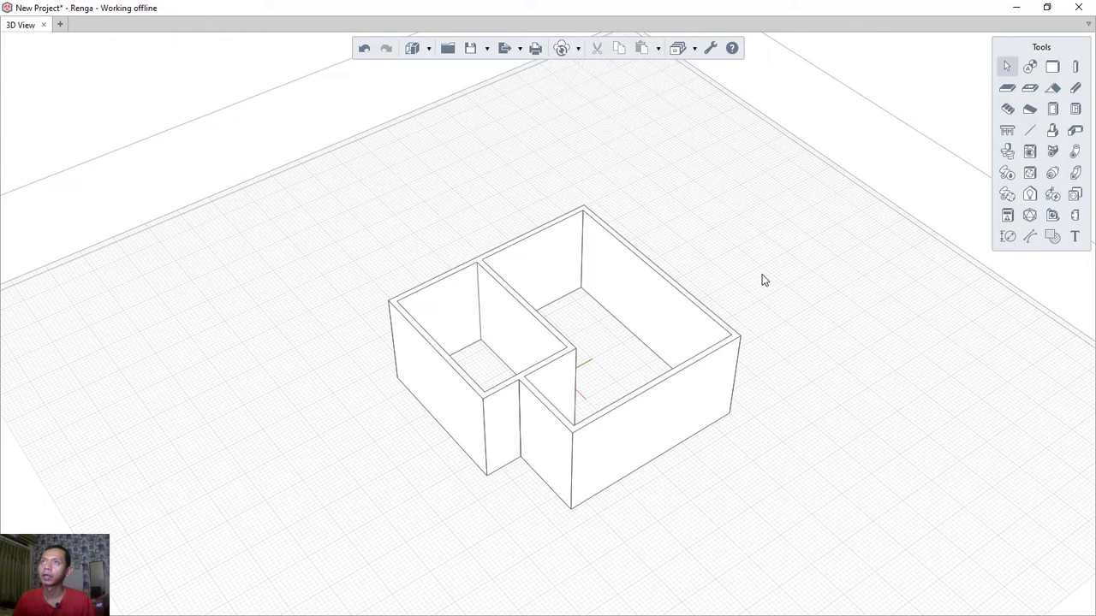
- Trace the floor slab outline along the 5000, 2000, 1000 and 4000 mm edges
left_click(1006, 89)
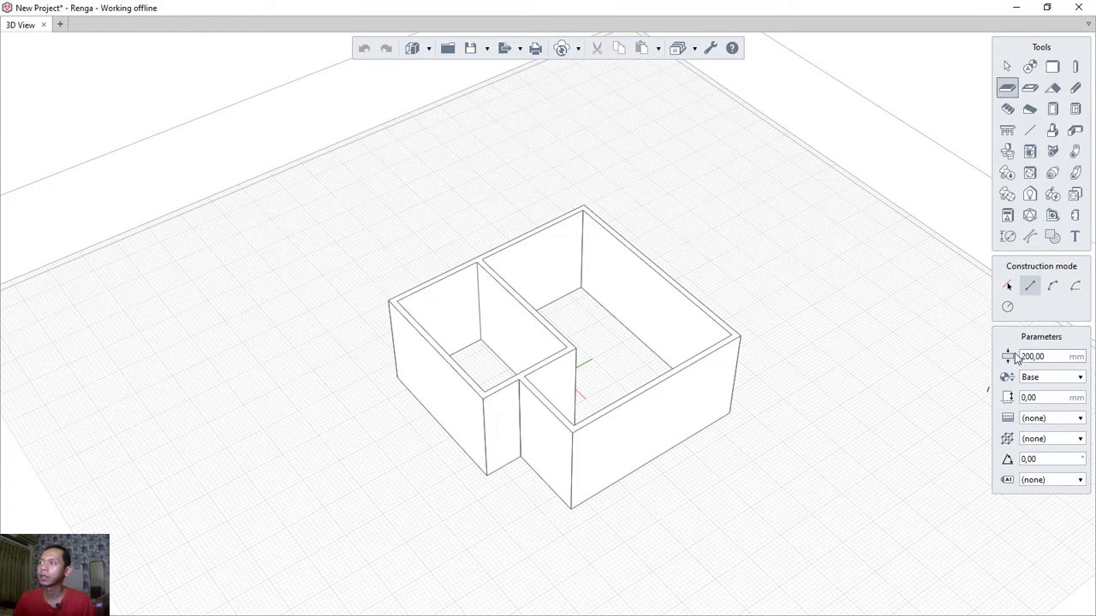
middle_click_drag(758, 377, 782, 323)
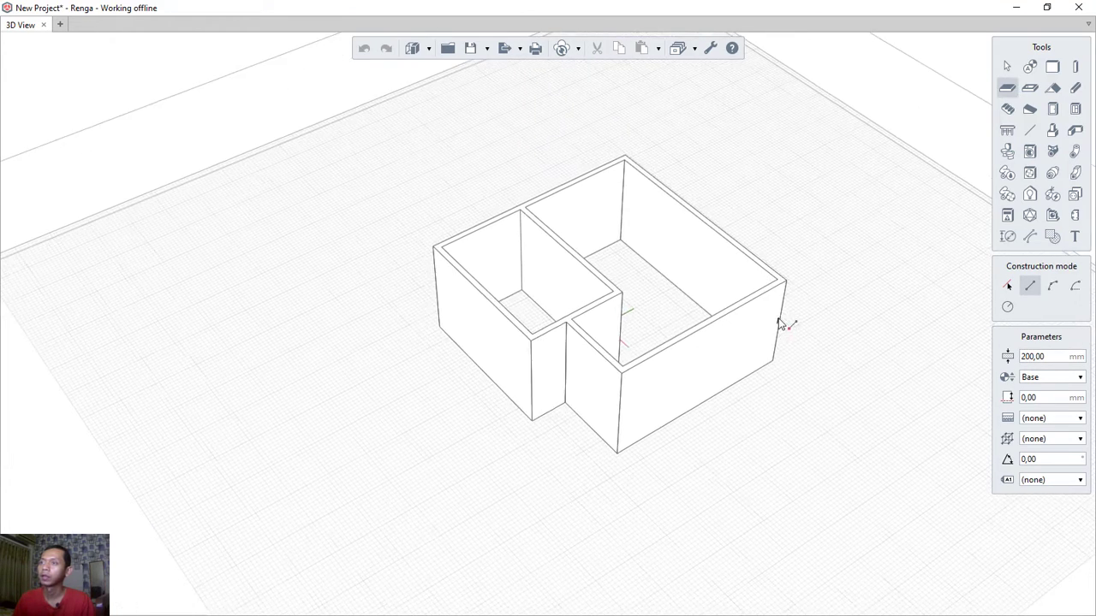
scroll(777, 367, "up", 1)
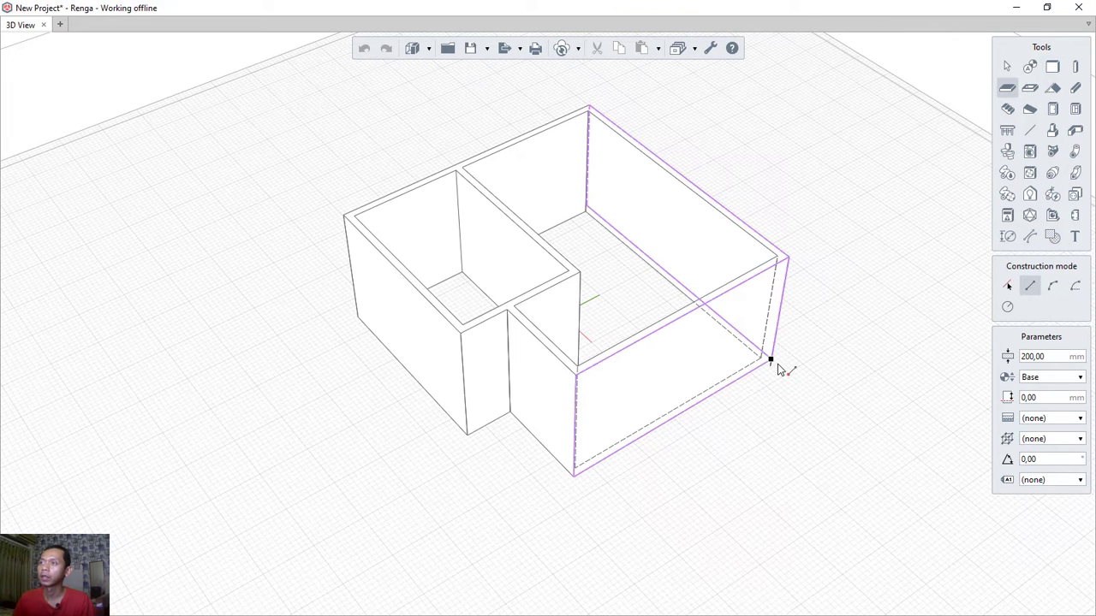
left_click(772, 360)
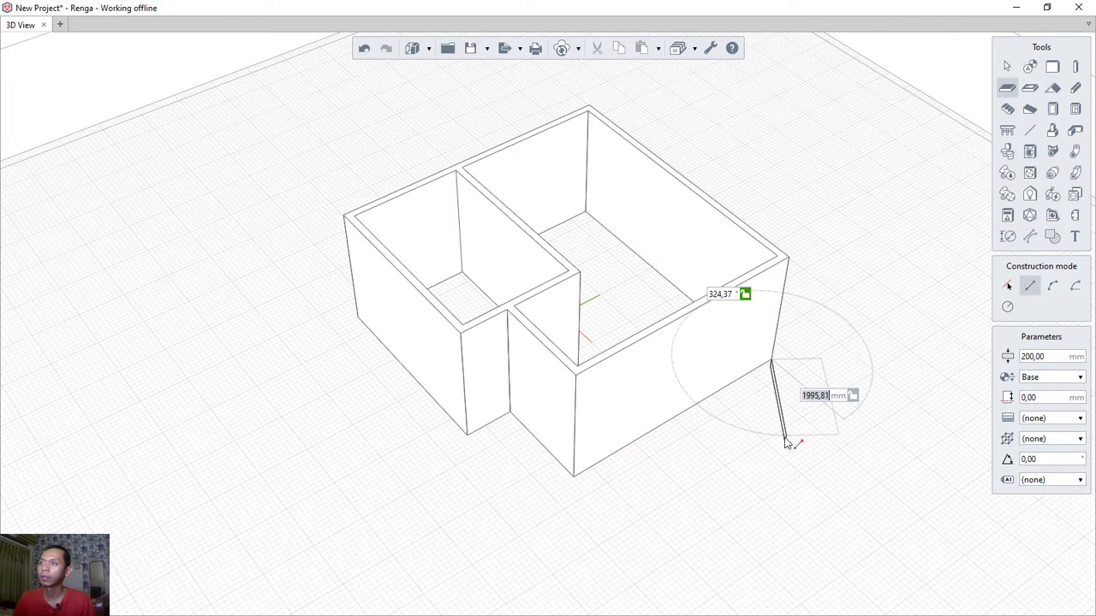
left_click(574, 478)
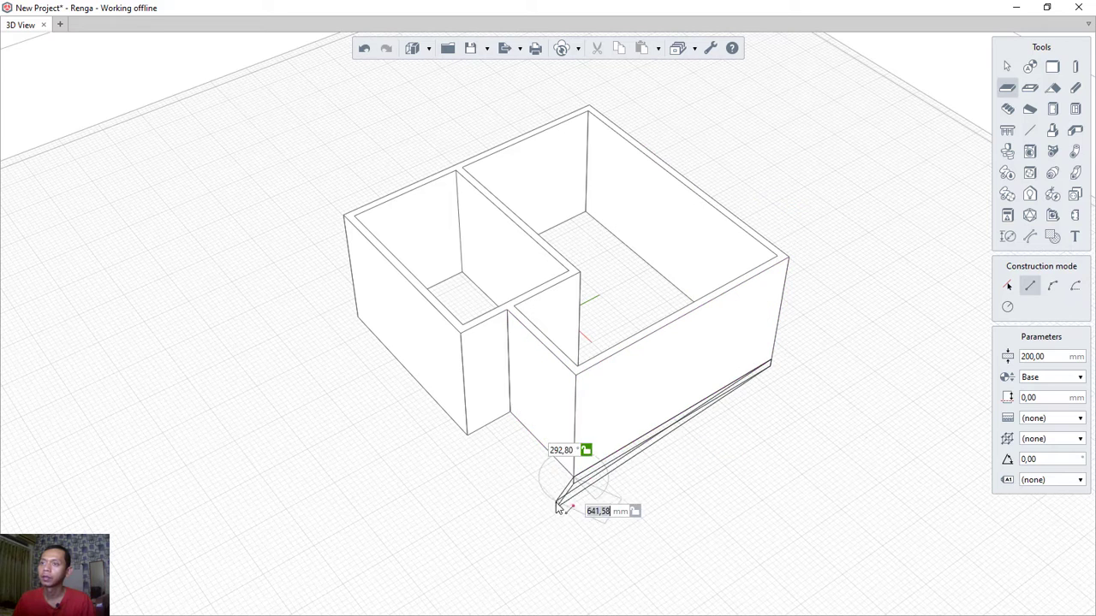
left_click(511, 413)
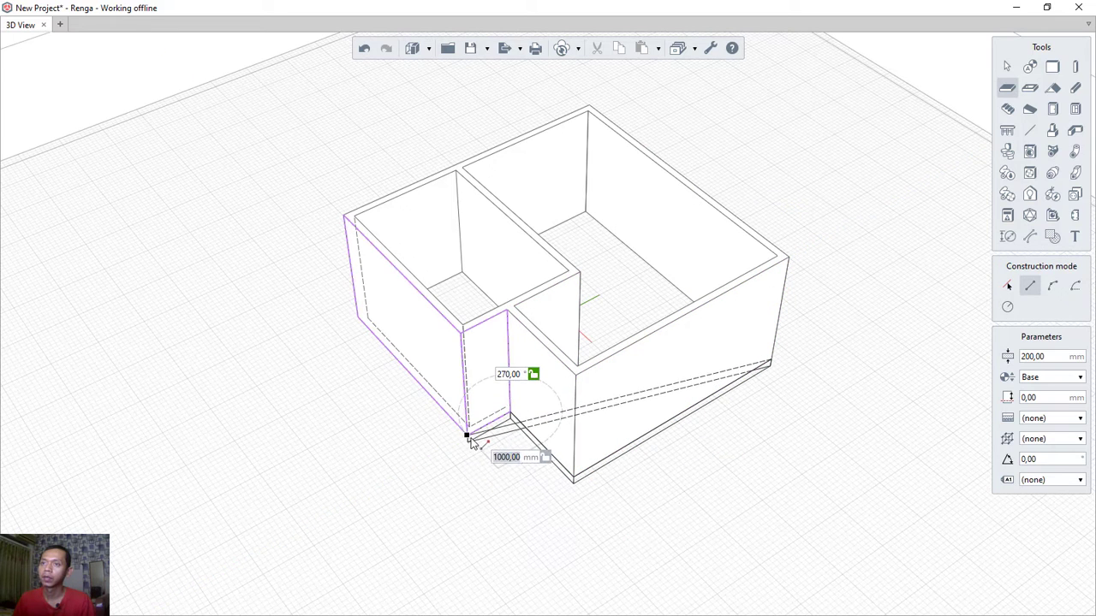
left_click(467, 437)
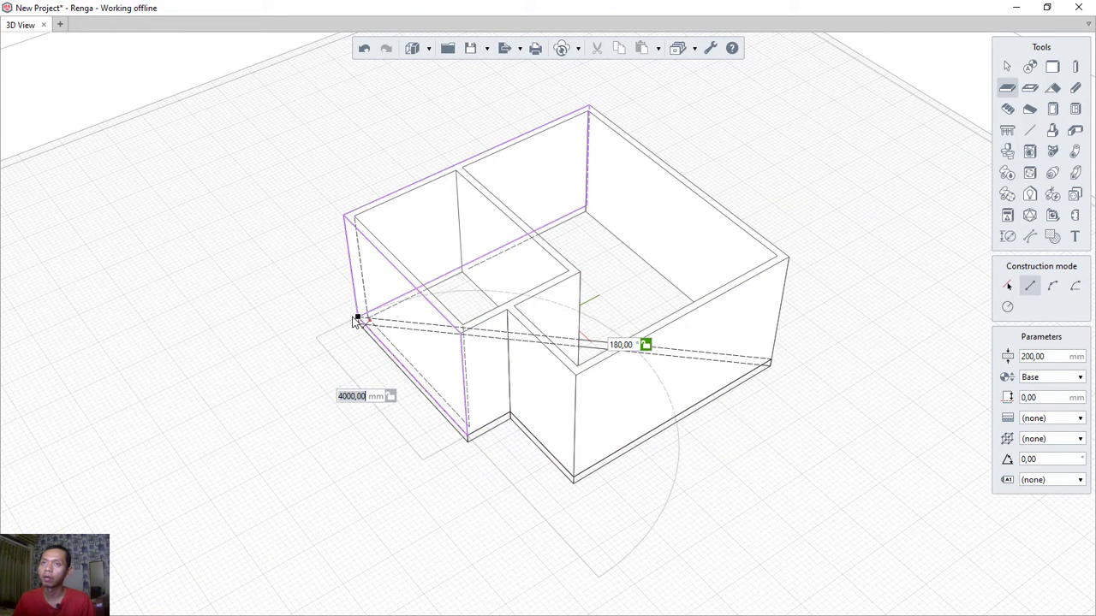
left_click(357, 321)
- Finish the slab along the 6000 mm edge and close the outline
middle_click_drag(868, 300, 712, 355)
left_click(754, 430)
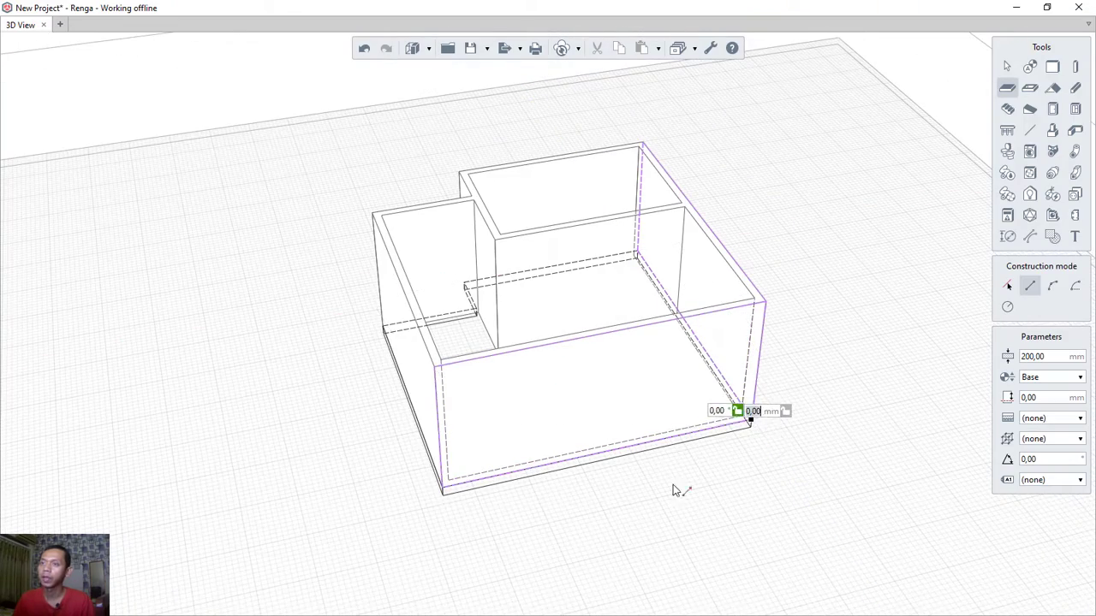
left_click(444, 486)
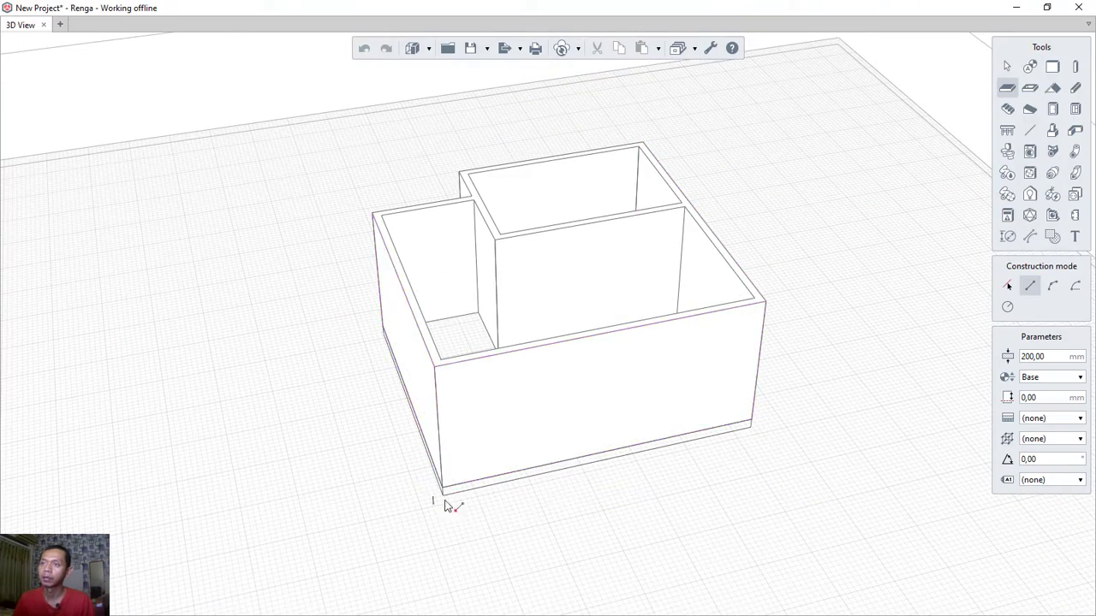
middle_click_drag(355, 472, 910, 446)
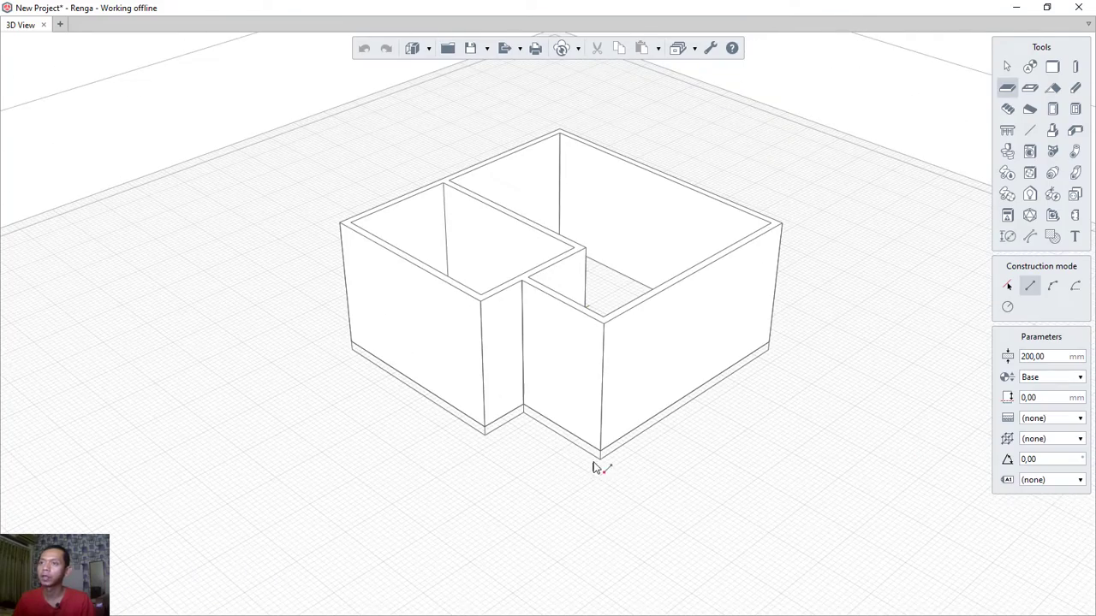
key("Escape")
scroll(645, 326, "down", 2)
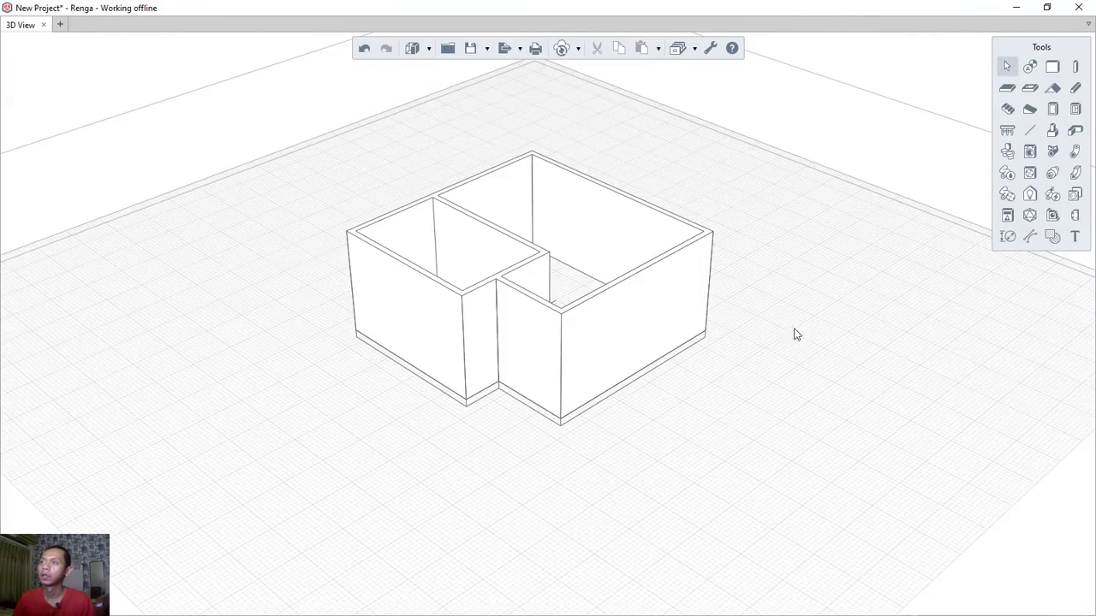
middle_click_drag(798, 335, 502, 313)
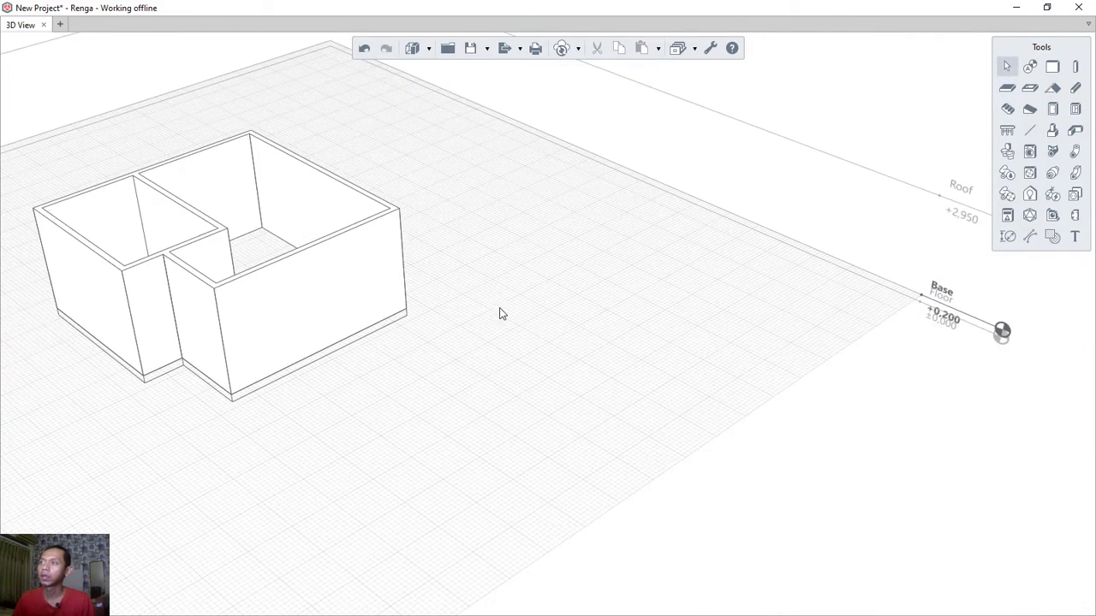
- Inspect the Floor and Base levels
left_click(1002, 339)
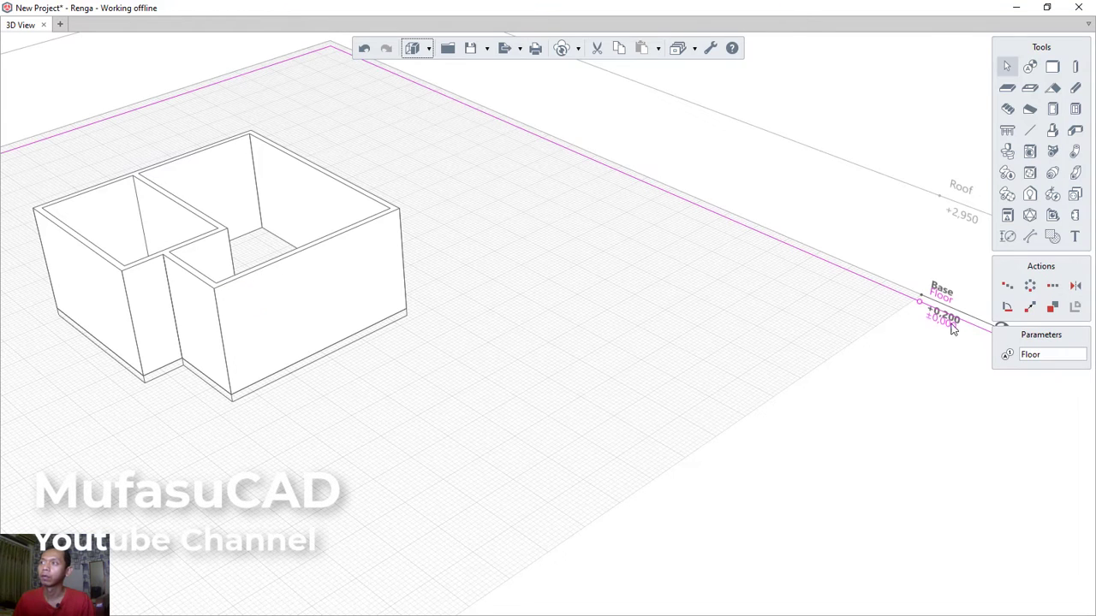
scroll(936, 332, "up", 3)
middle_click_drag(936, 333, 704, 327)
left_click(695, 318)
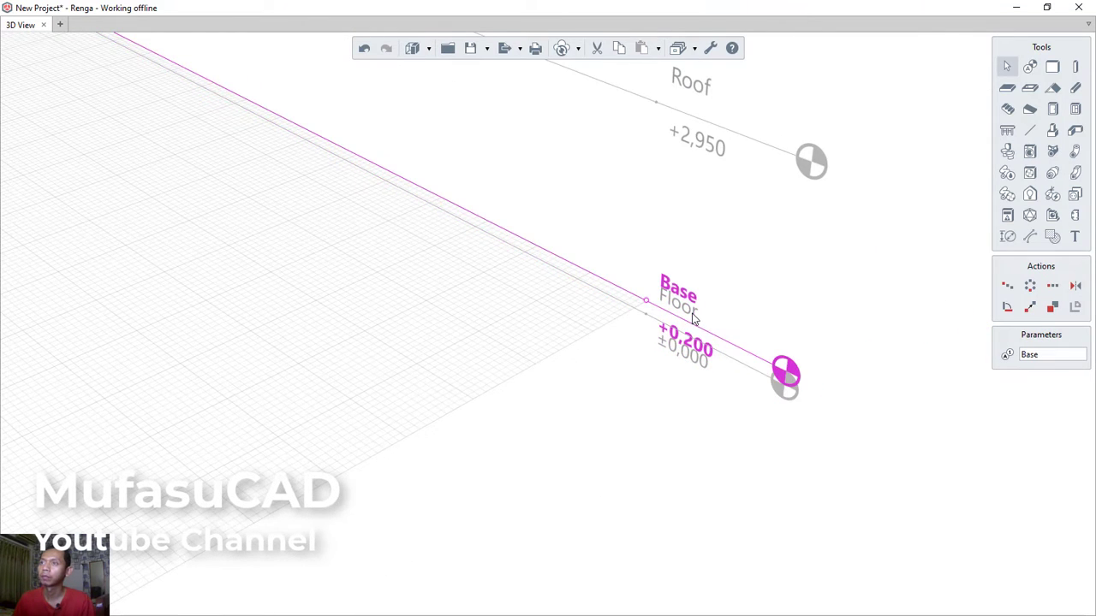
left_click(781, 399)
scroll(379, 436, "down", 8)
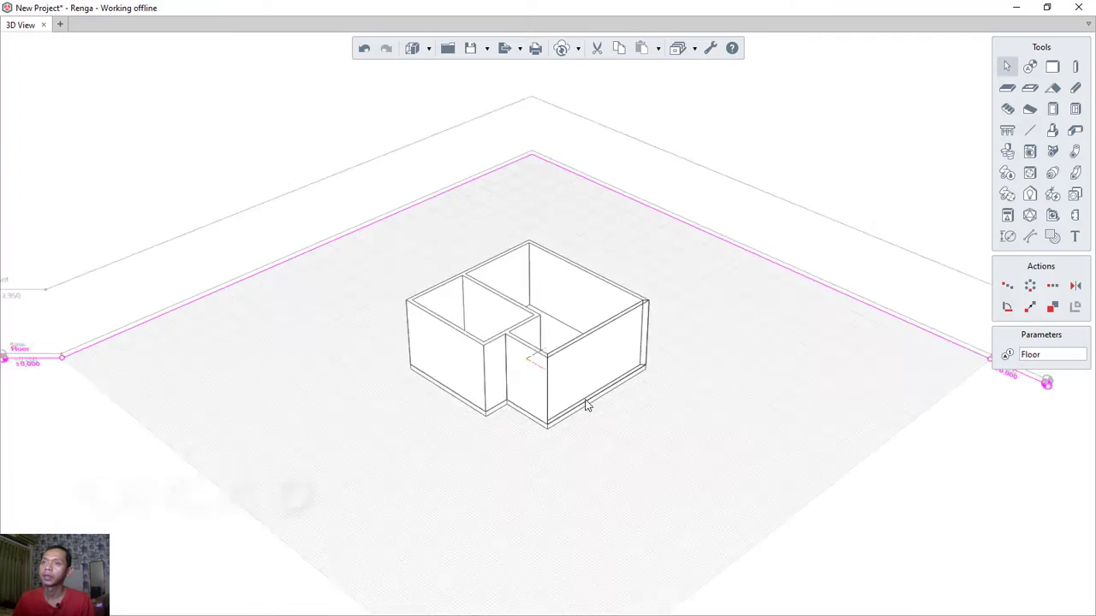
right_click_drag(595, 453, 660, 384)
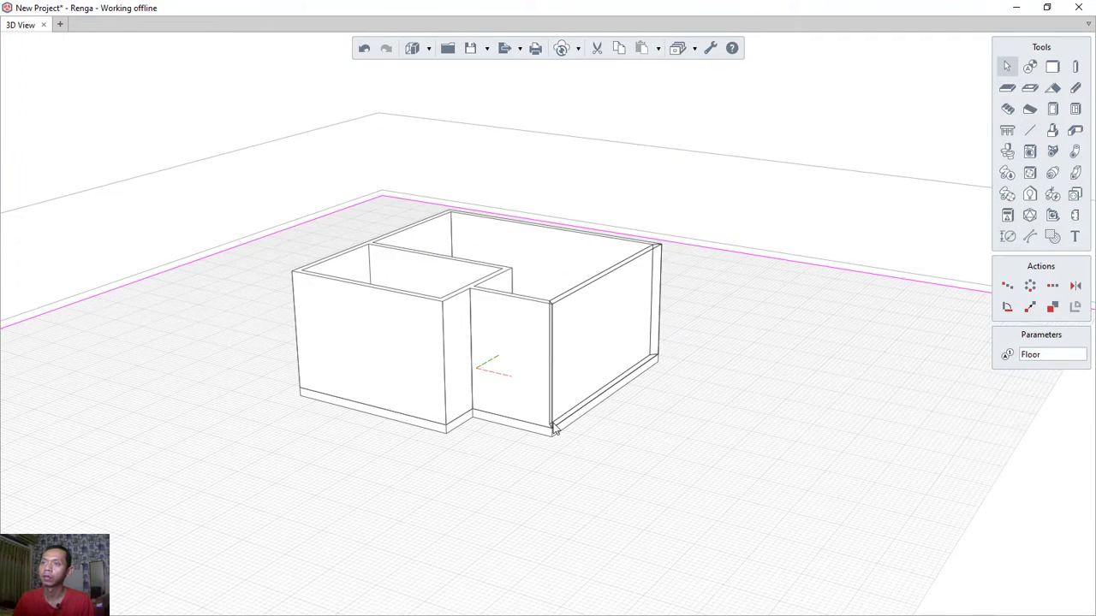
- Move the slab's inner corner vertex outward so the slab fills the notch
left_click(548, 442)
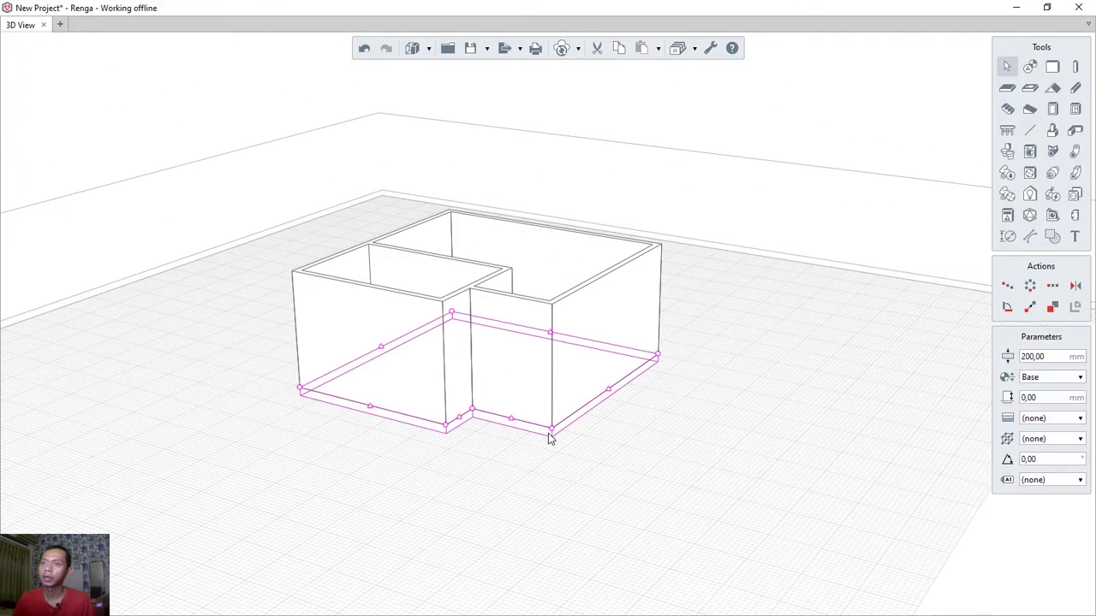
scroll(477, 416, "up", 6)
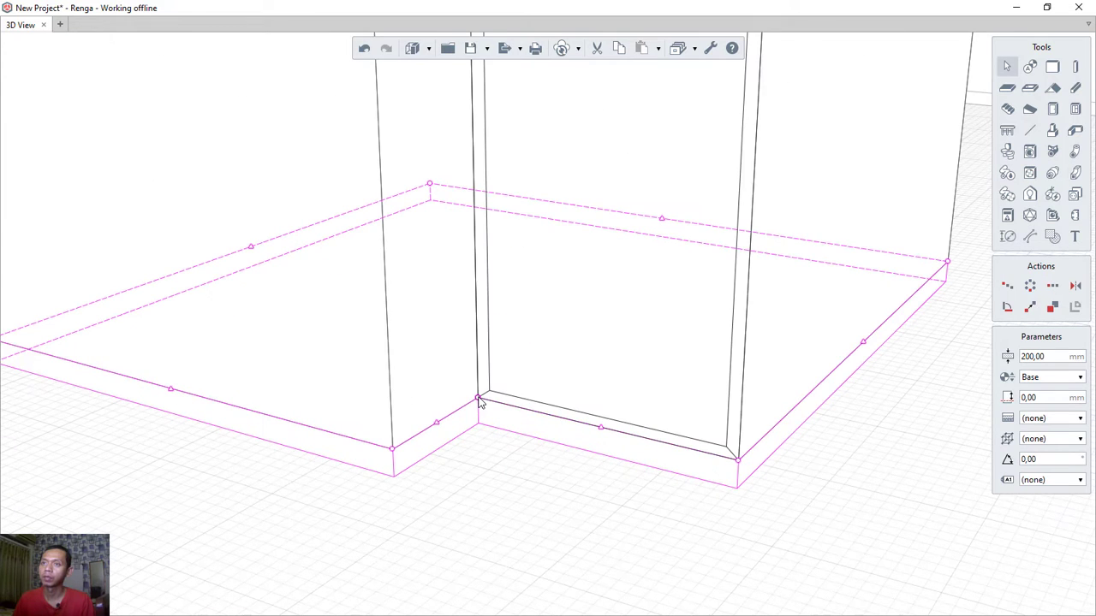
left_click(508, 430)
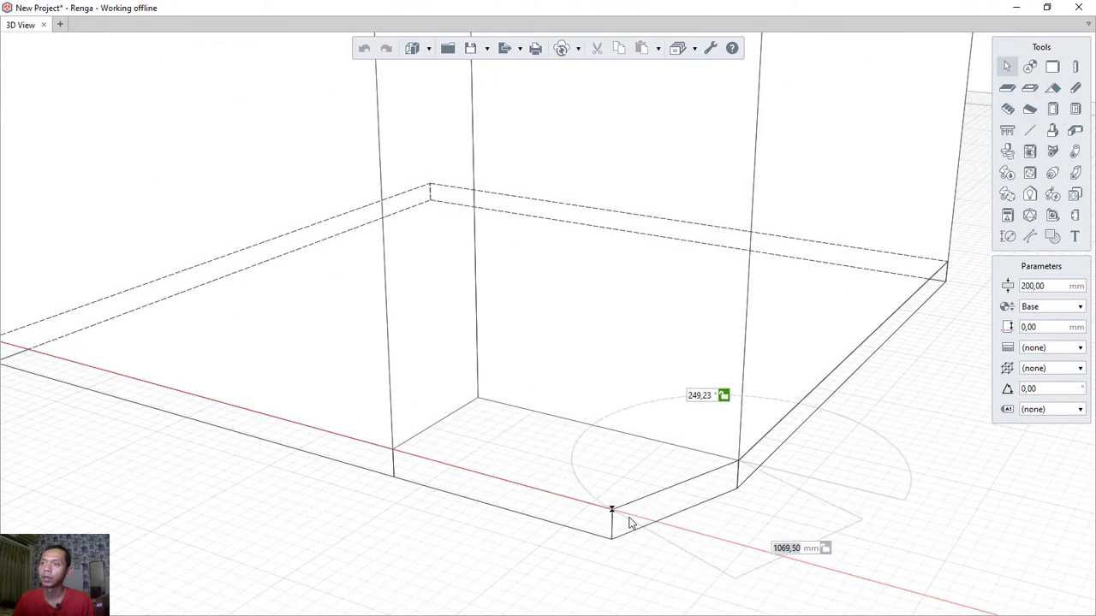
left_click(671, 533)
scroll(751, 489, "down", 8)
left_click(873, 435)
- Check the Base level and orbit to a lower view of the house
middle_click_drag(910, 420, 460, 426)
scroll(900, 382, "up", 1)
left_click(805, 367)
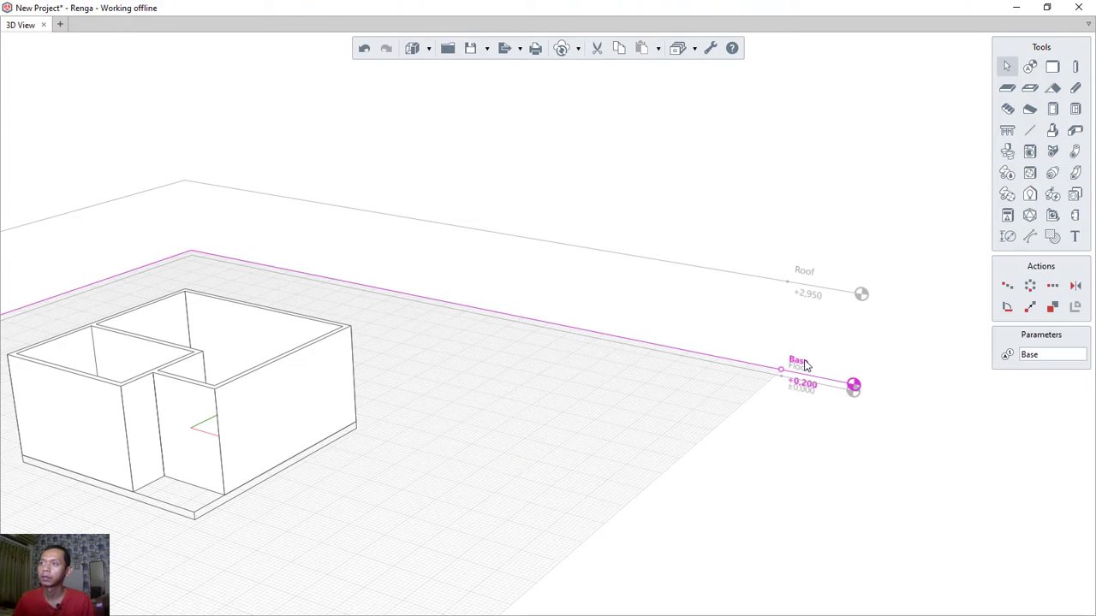
right_click_drag(601, 407, 812, 491)
right_click_drag(827, 422, 911, 210)
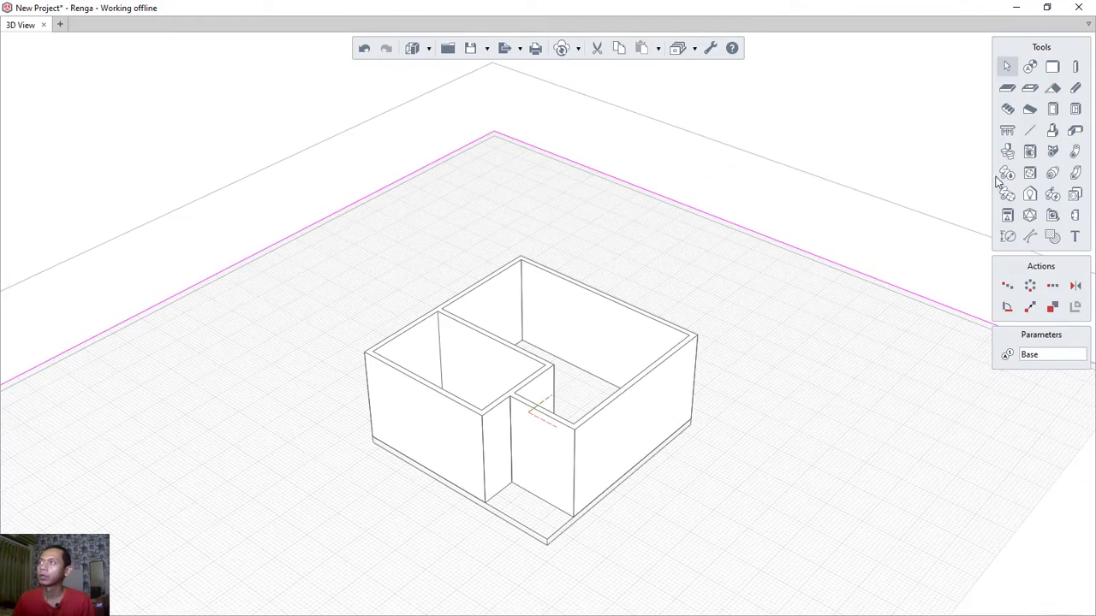
- Choose a 2100 × 900 mm Swing door and preview it against a room wall
left_click(1053, 109)
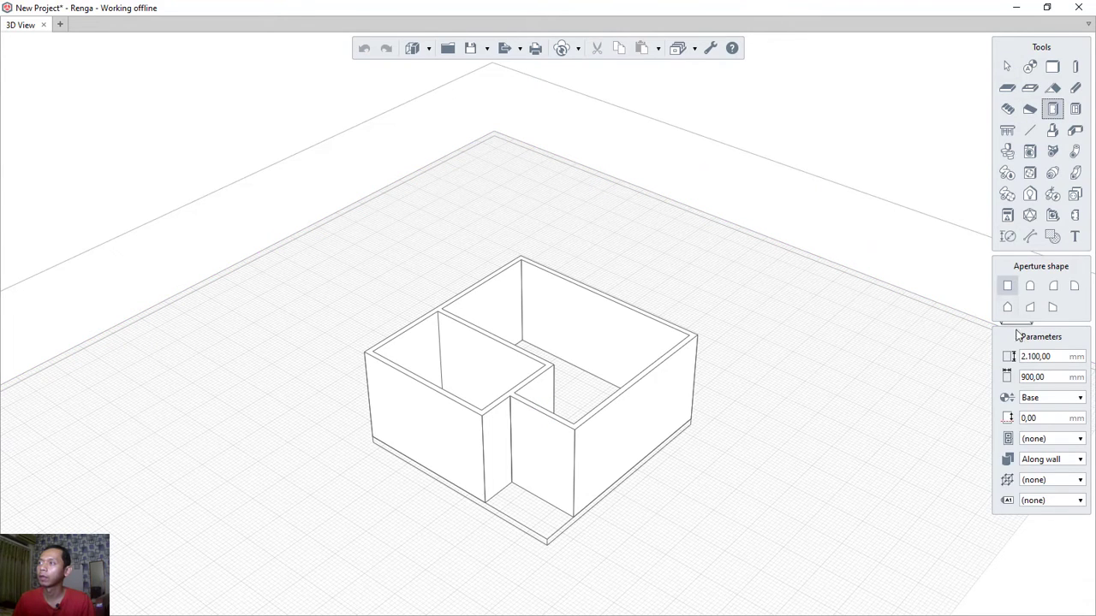
left_click(1039, 441)
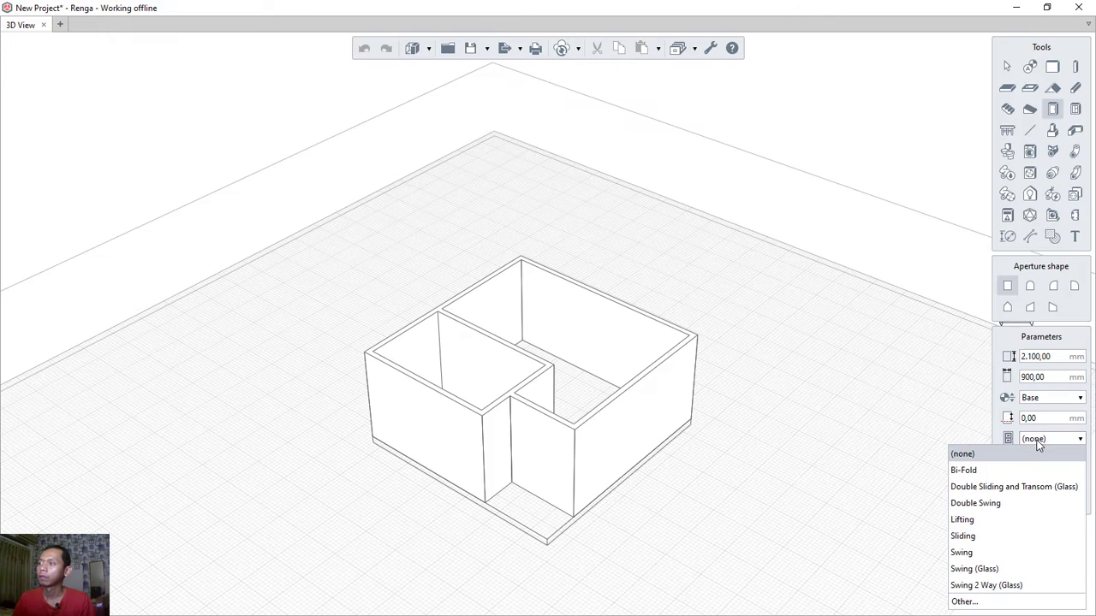
left_click(963, 552)
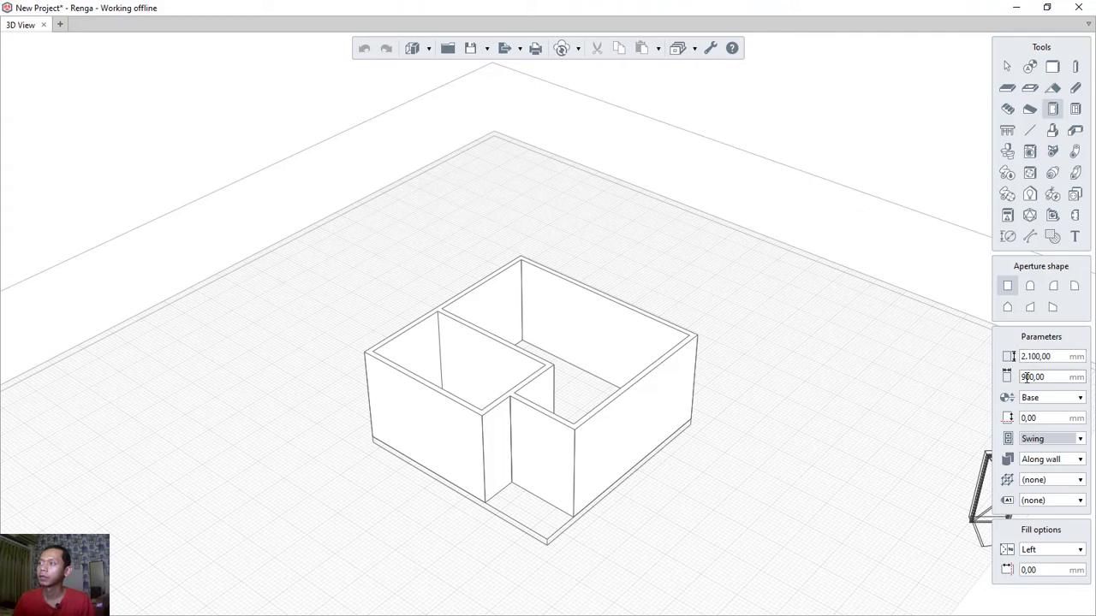
middle_click_drag(862, 416, 205, 470)
middle_click_drag(489, 404, 505, 383)
scroll(507, 384, "up", 5)
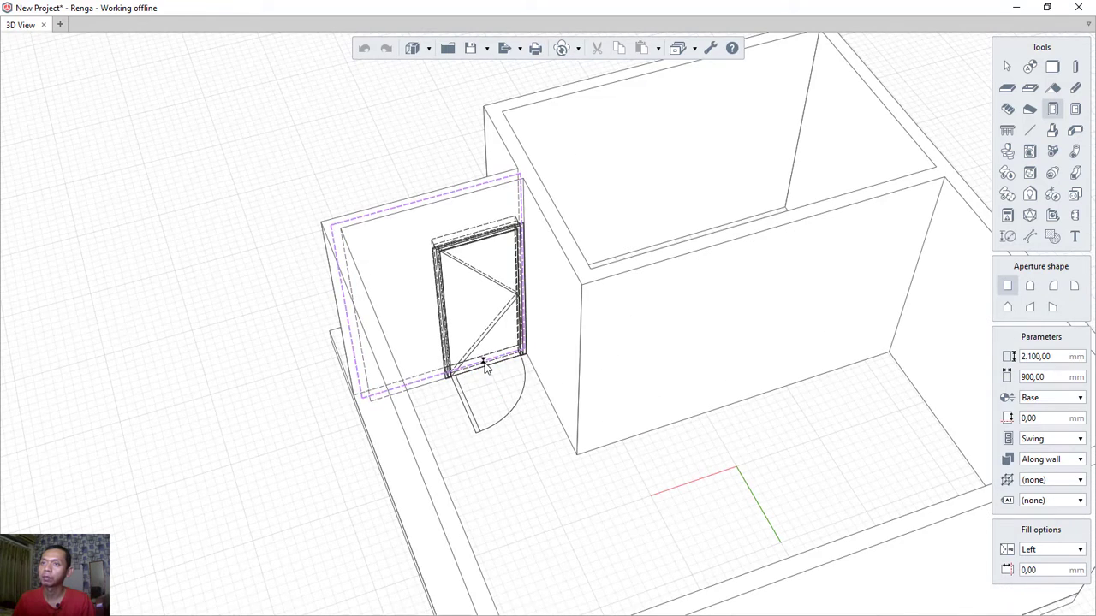
- Place a right-opening 2100 × 900 mm door in the interior partition wall
left_click(1050, 551)
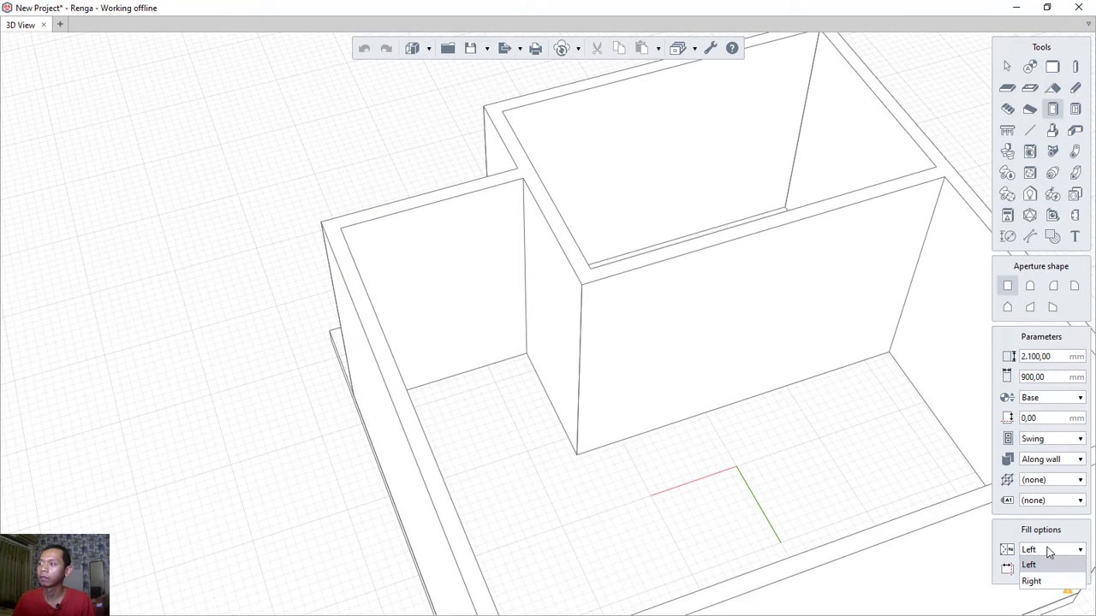
left_click(1031, 580)
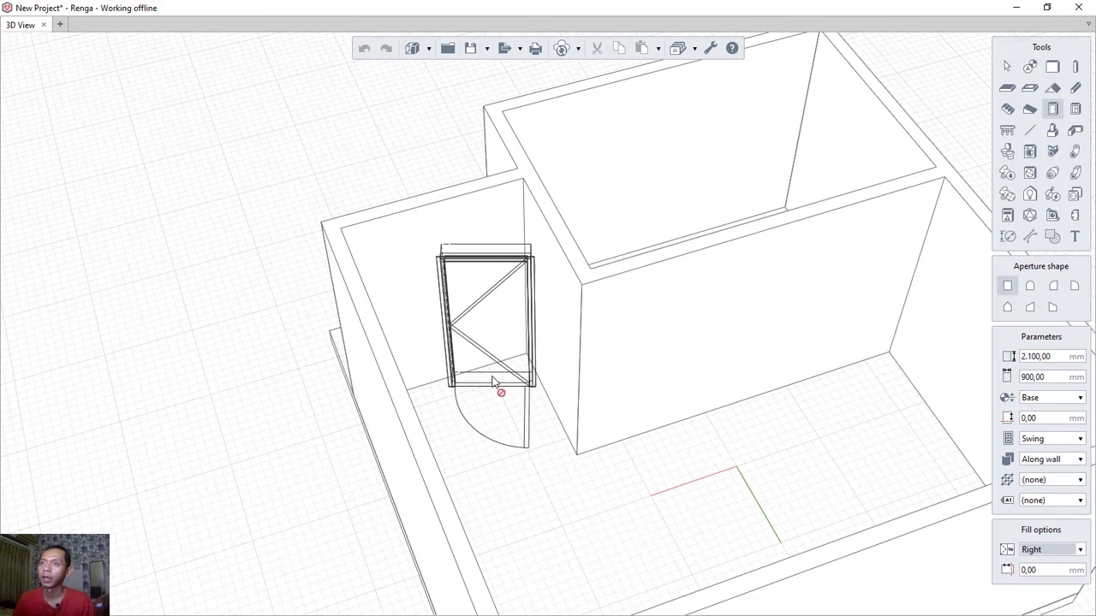
left_click(471, 366)
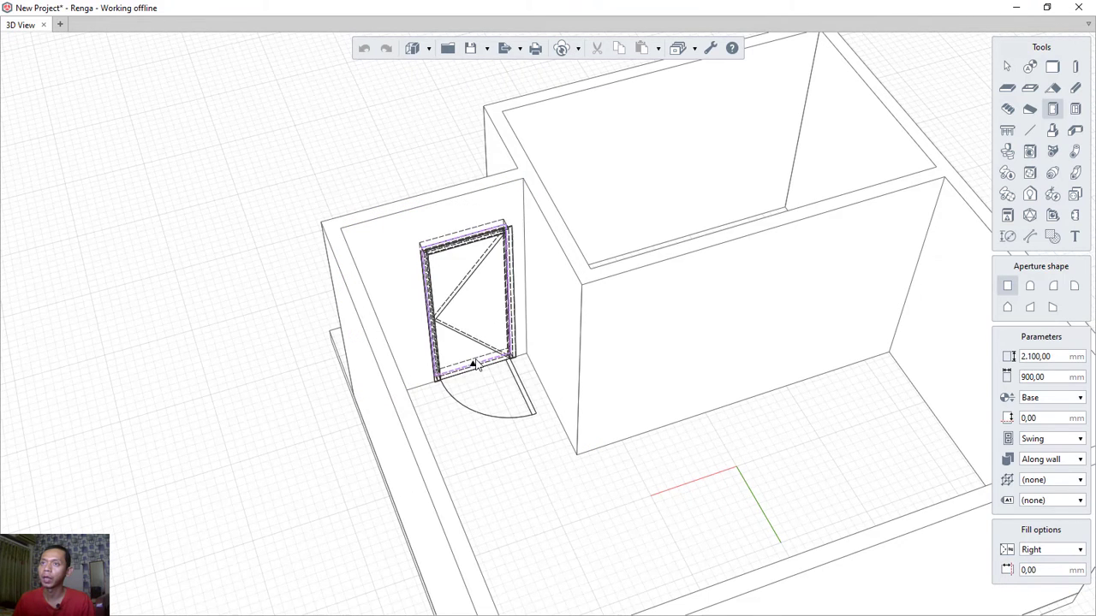
right_click_drag(888, 408, 452, 294)
scroll(458, 274, "up", 3)
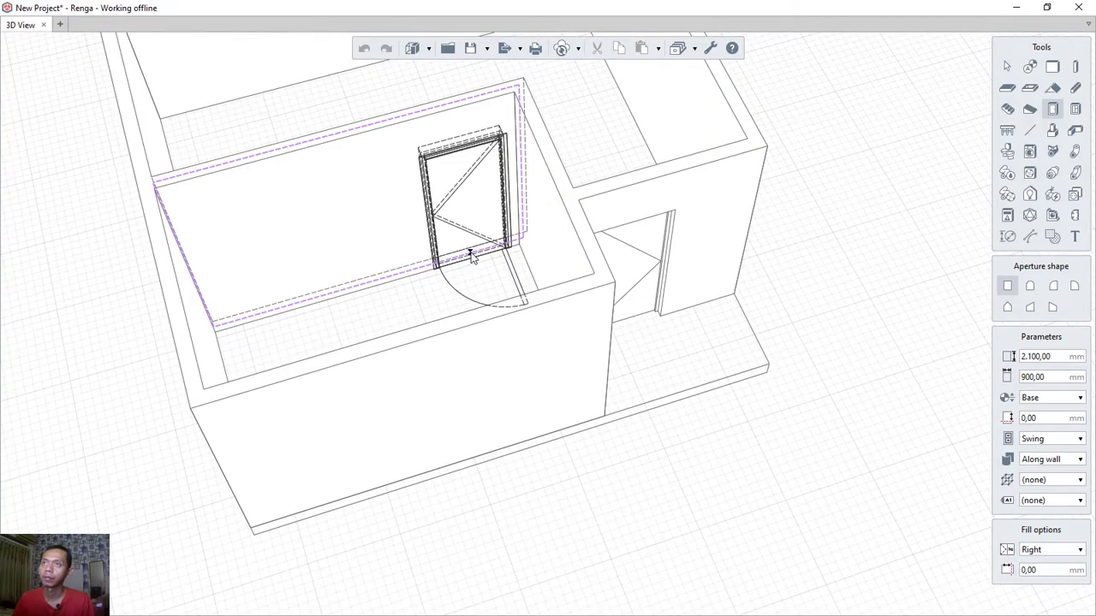
right_click_drag(477, 423, 573, 360)
scroll(567, 386, "down", 6)
right_click_drag(489, 299, 422, 327)
scroll(422, 329, "up", 5)
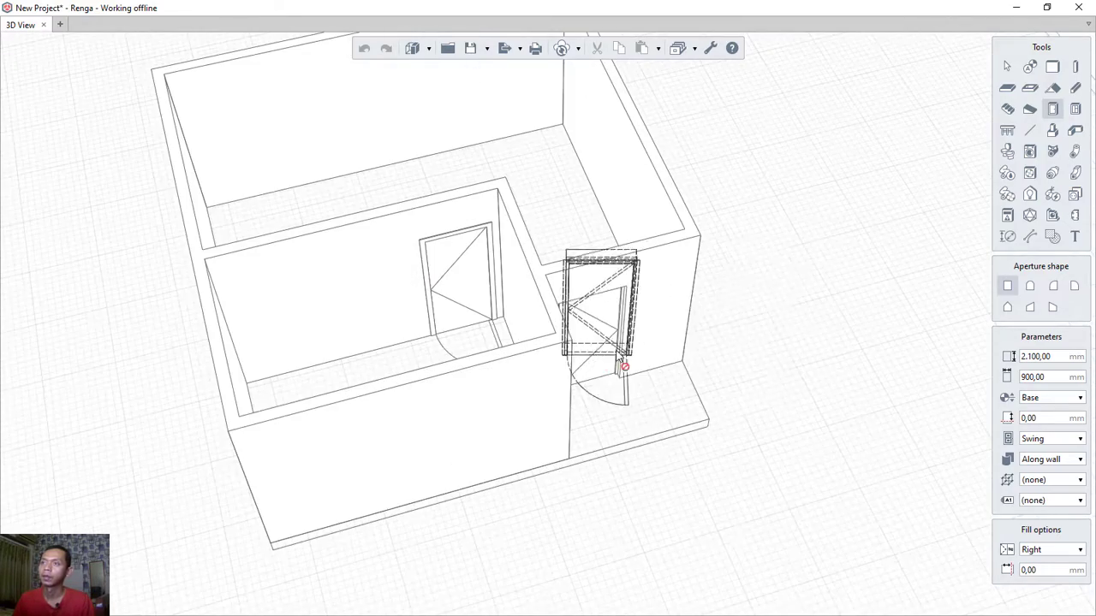
key("Escape")
- Slide the entrance-wall door to a new spot along its wall
right_click_drag(778, 355, 658, 326)
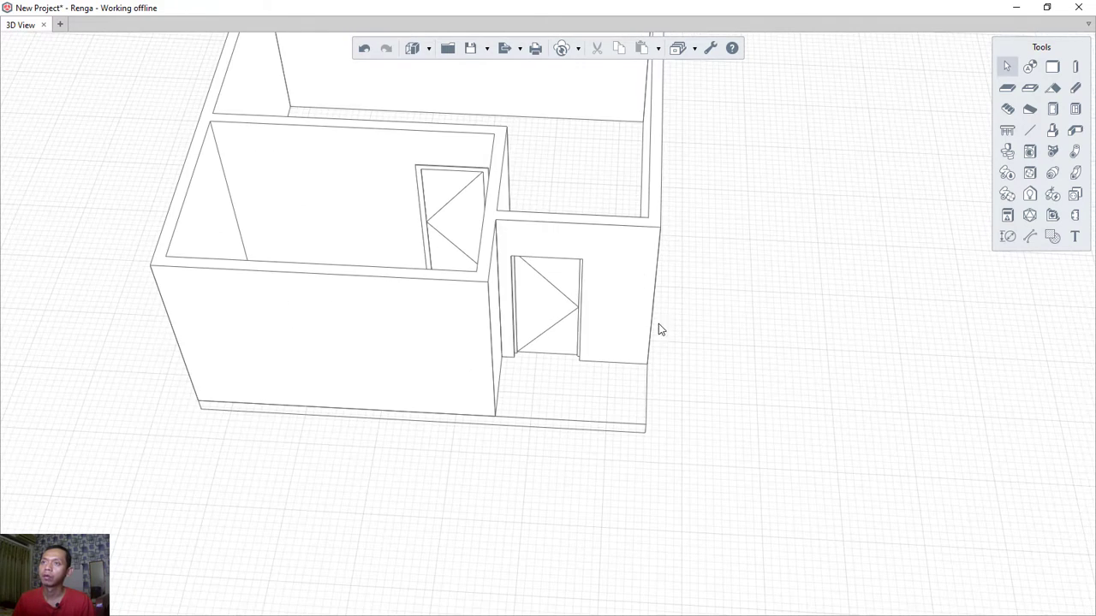
left_click(557, 318)
scroll(557, 337, "up", 4)
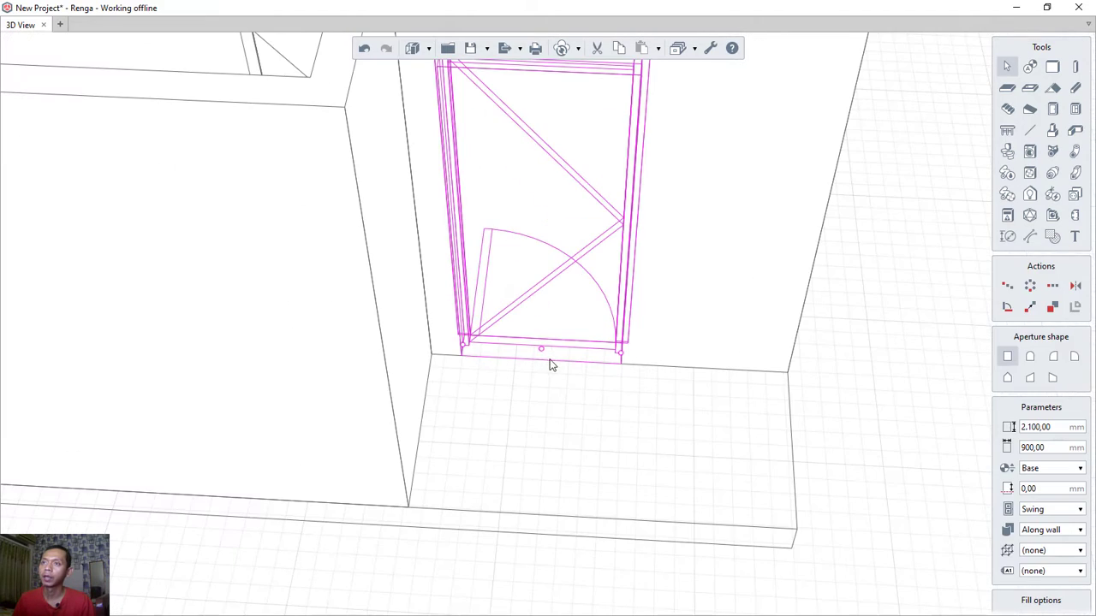
left_click(463, 350)
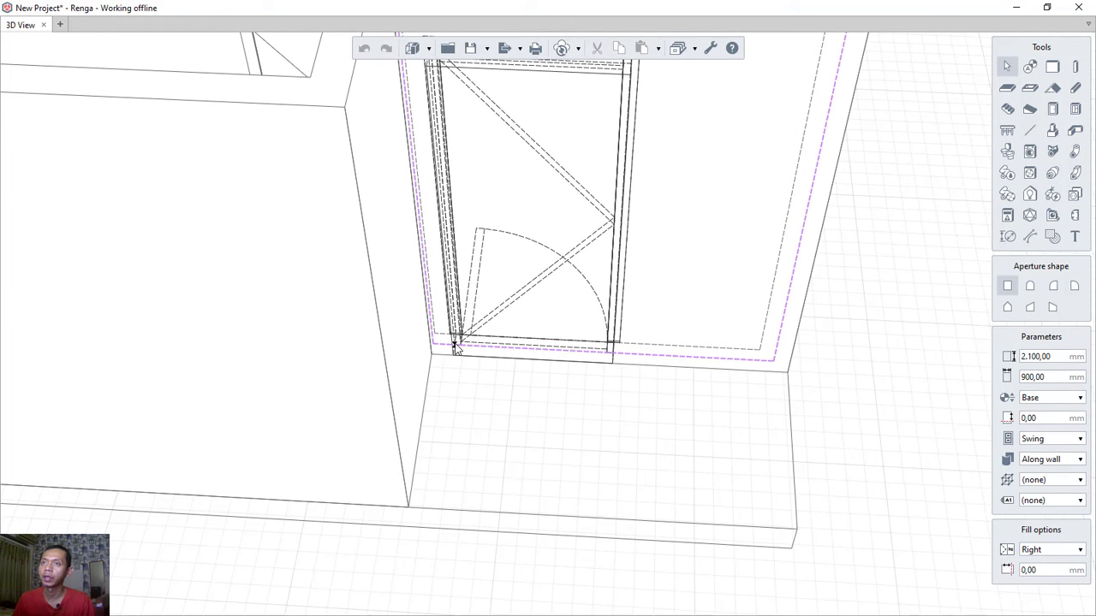
left_click(456, 350)
scroll(543, 311, "down", 5)
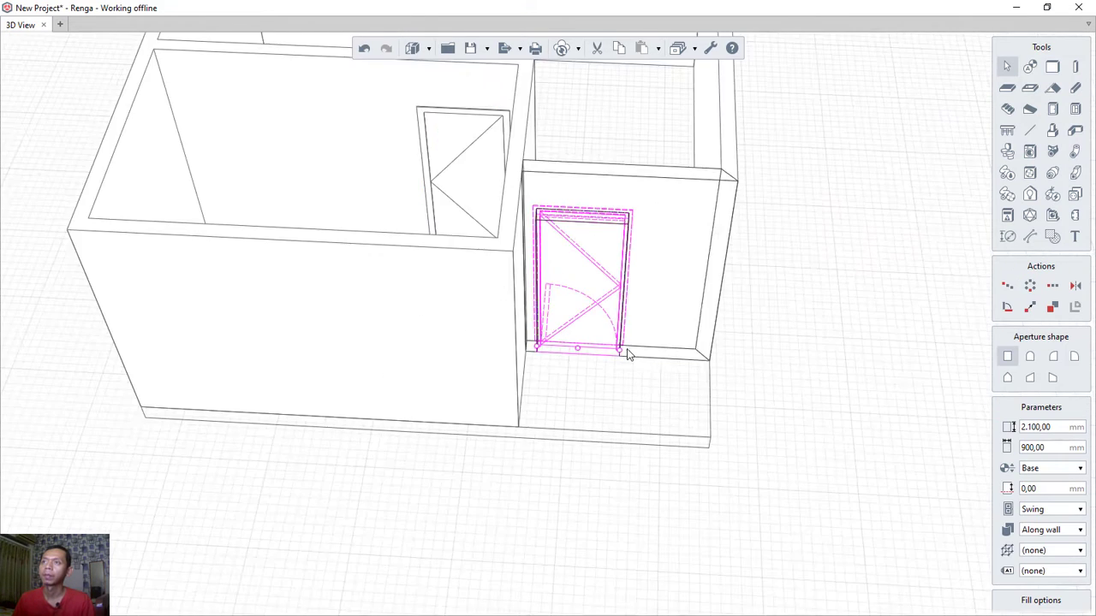
left_click(822, 356)
scroll(822, 360, "down", 3)
right_click_drag(817, 367, 911, 360)
middle_click_drag(899, 313, 862, 347)
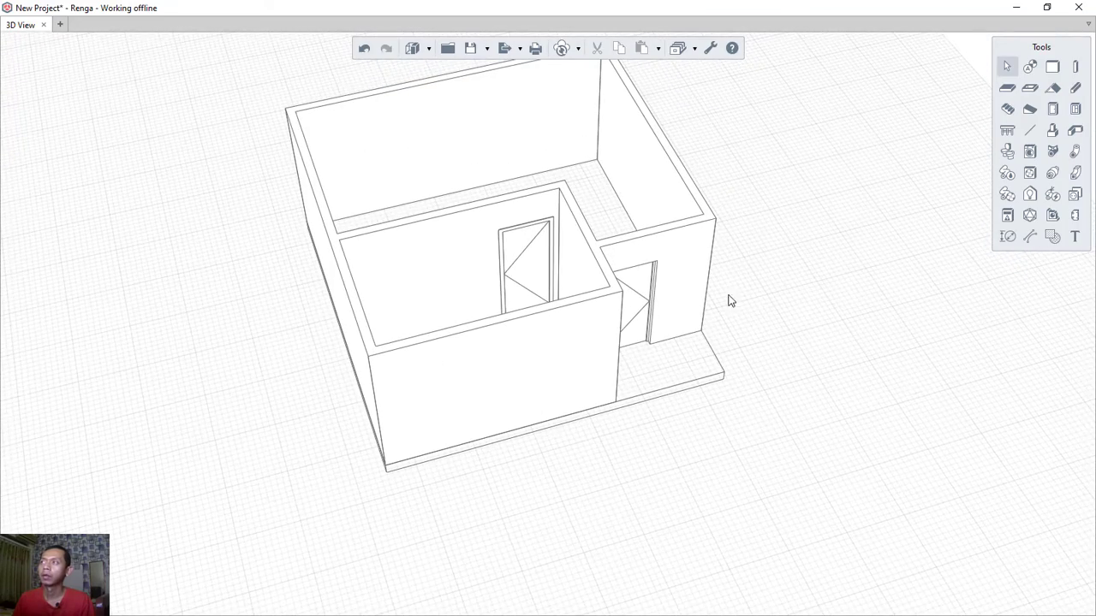
- Place single-sash 1600 × 900 mm windows, 700 mm sill, on the front wall and two other outer walls
left_click(1076, 110)
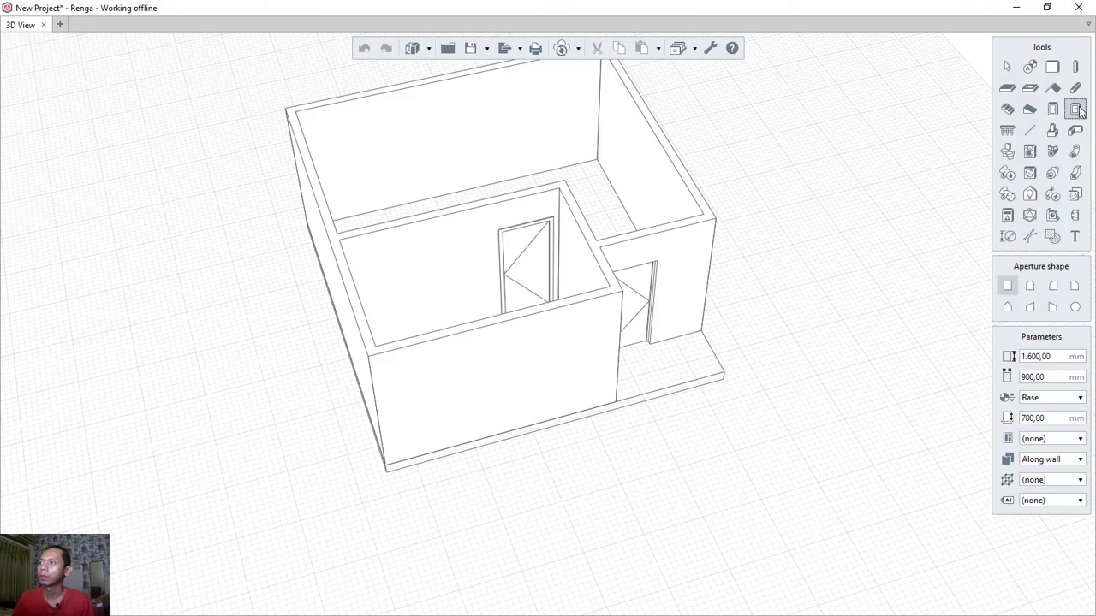
left_click(1046, 439)
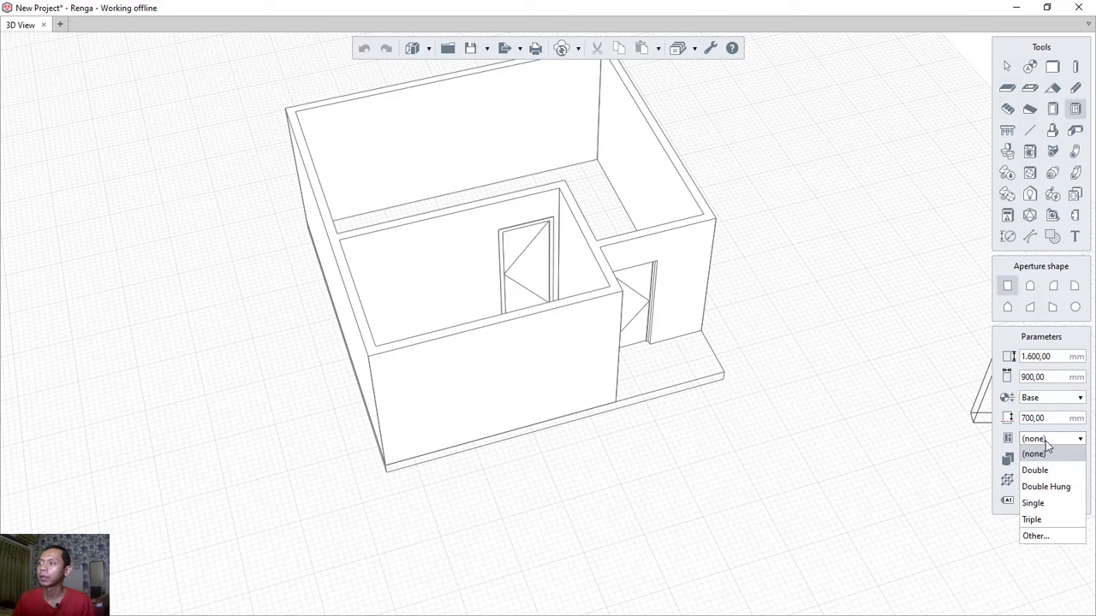
left_click(1042, 507)
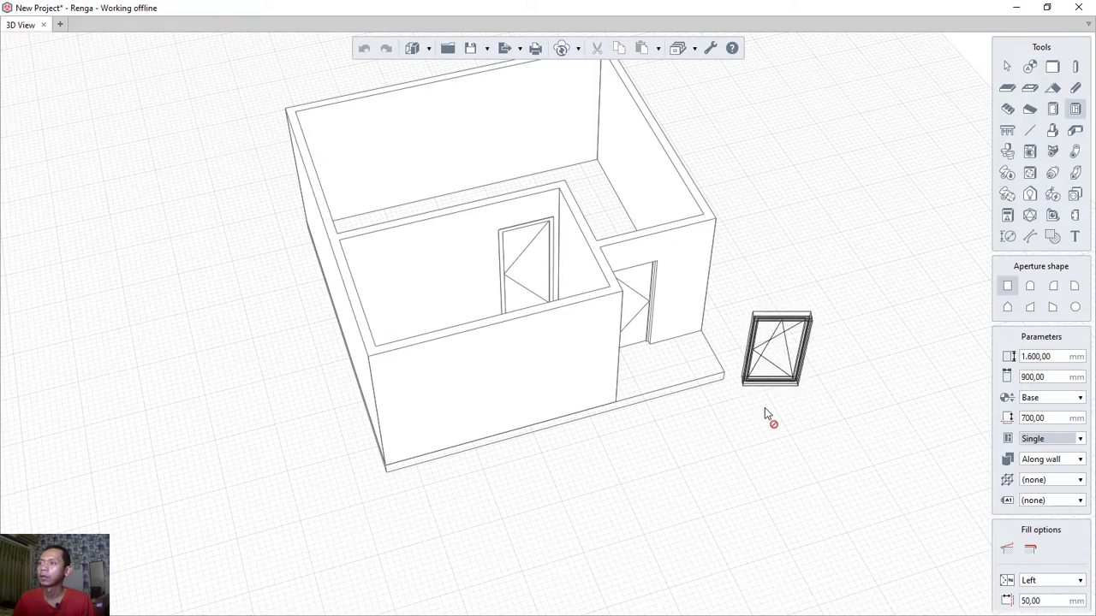
middle_click_drag(802, 411, 457, 350, "shift")
left_click(624, 415)
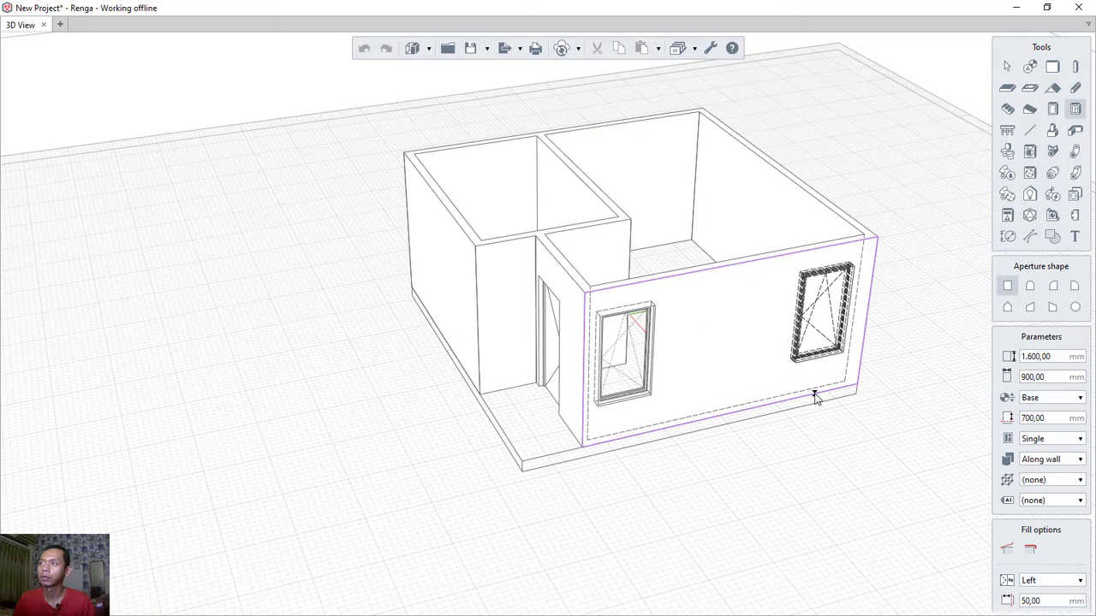
middle_click_drag(778, 479, 470, 409, "shift")
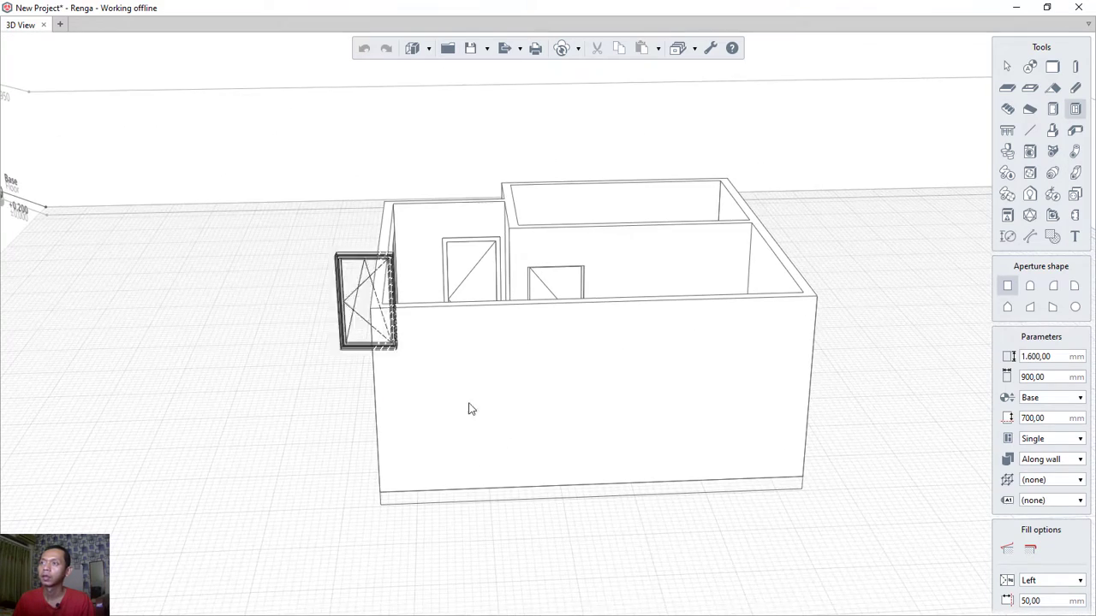
left_click(756, 446)
middle_click_drag(824, 391, 376, 428, "shift")
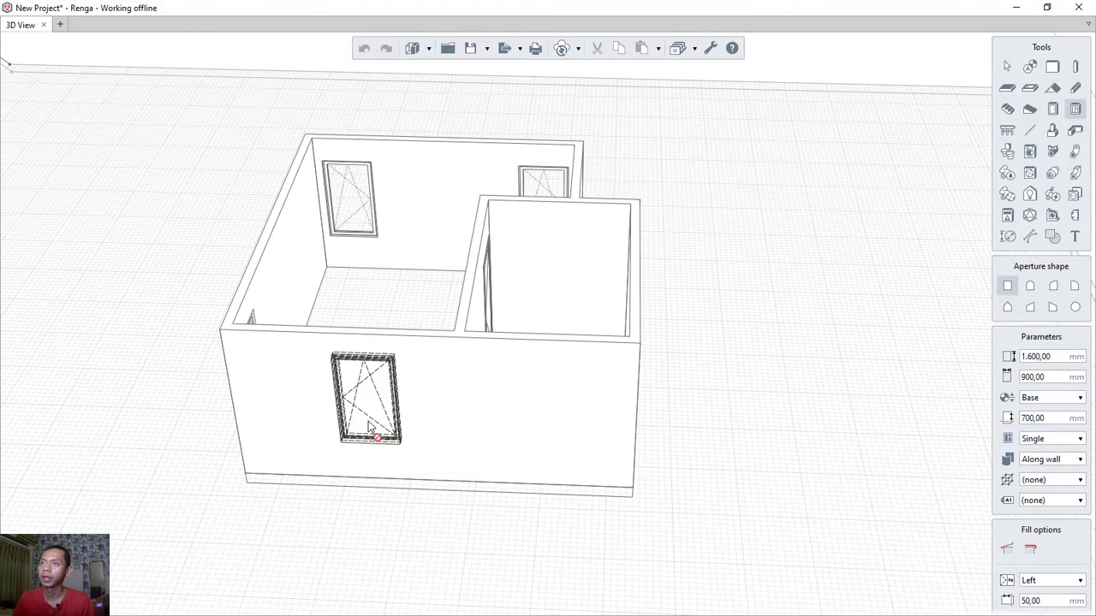
left_click(410, 458)
middle_click_drag(771, 369, 470, 315, "shift")
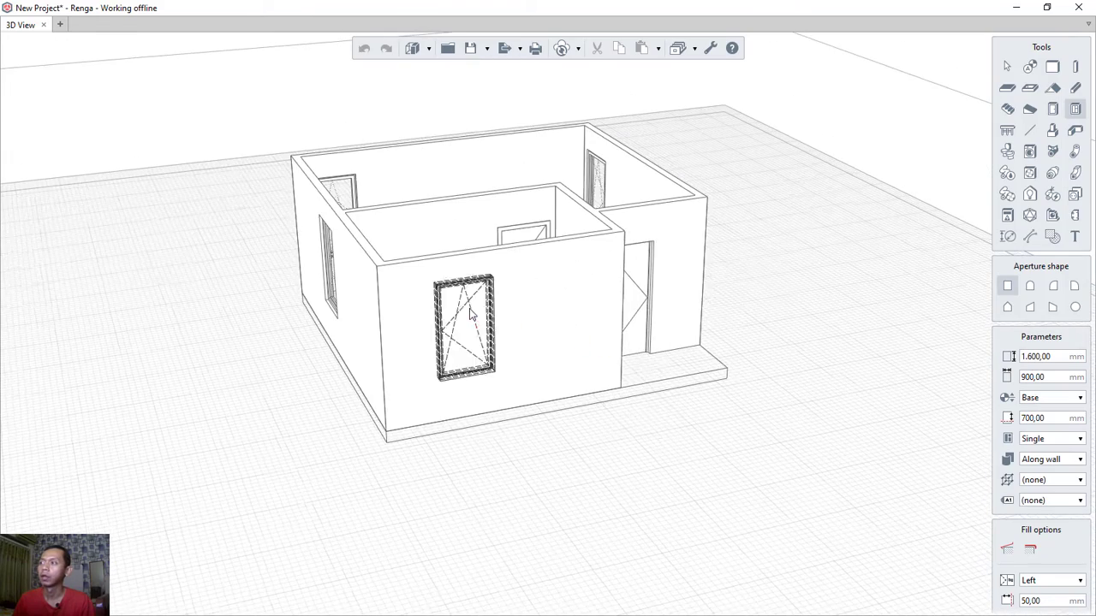
- Place a Double window, 1500 mm wide, in the front wall beside the entrance
left_click(1050, 440)
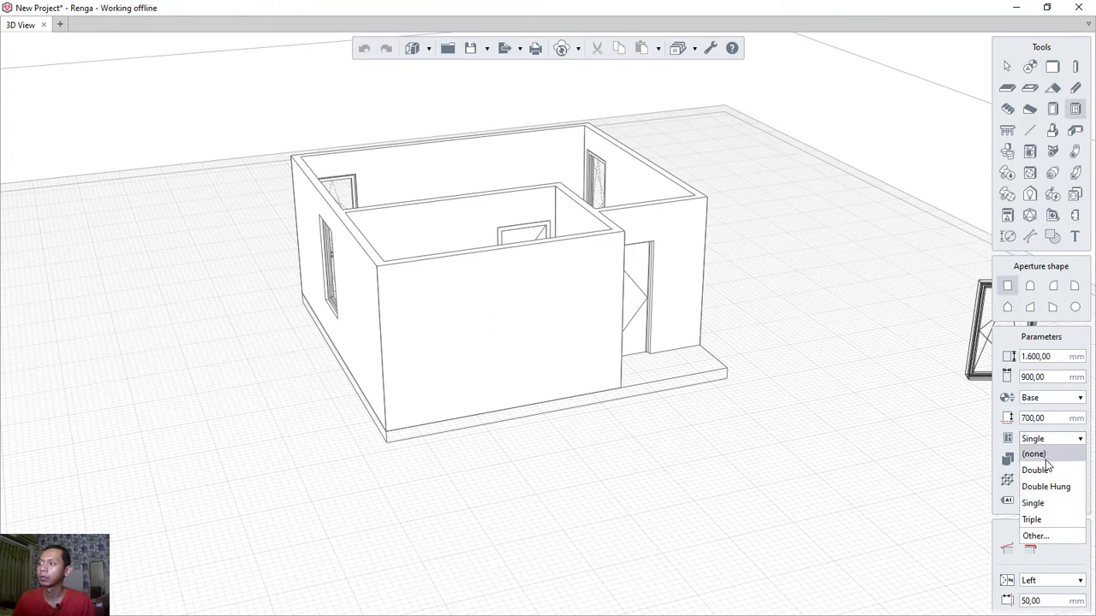
left_click(1038, 470)
middle_click_drag(652, 449, 589, 447)
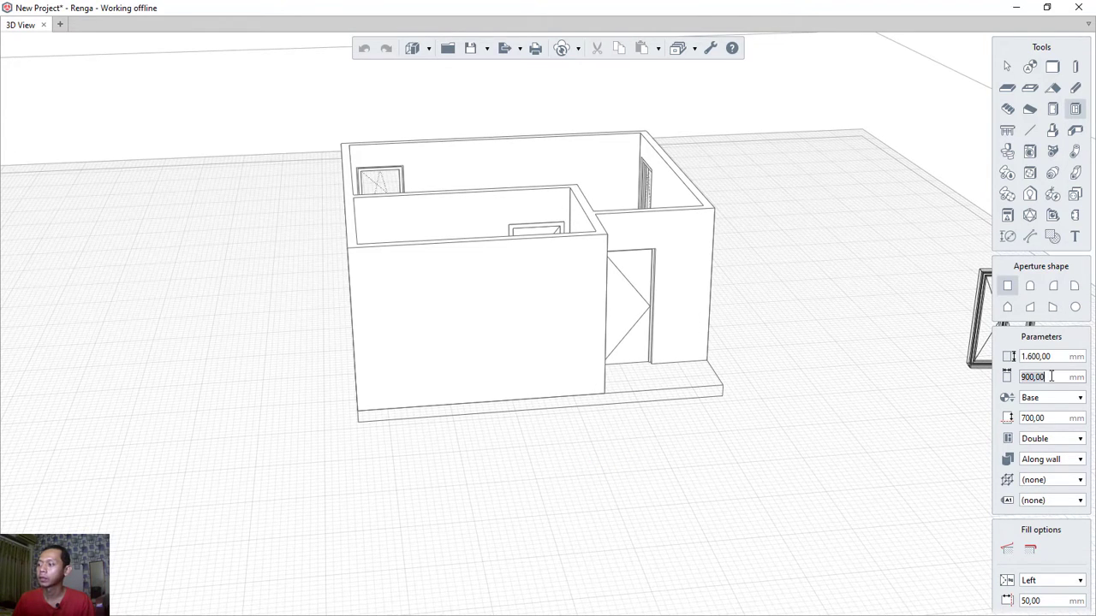
type("150")
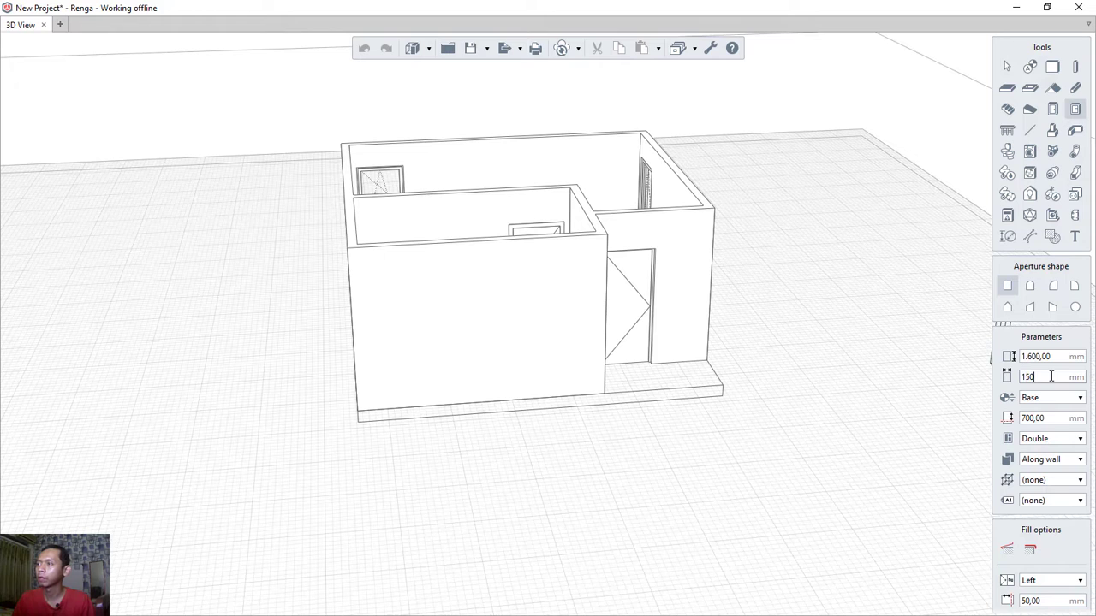
type("0")
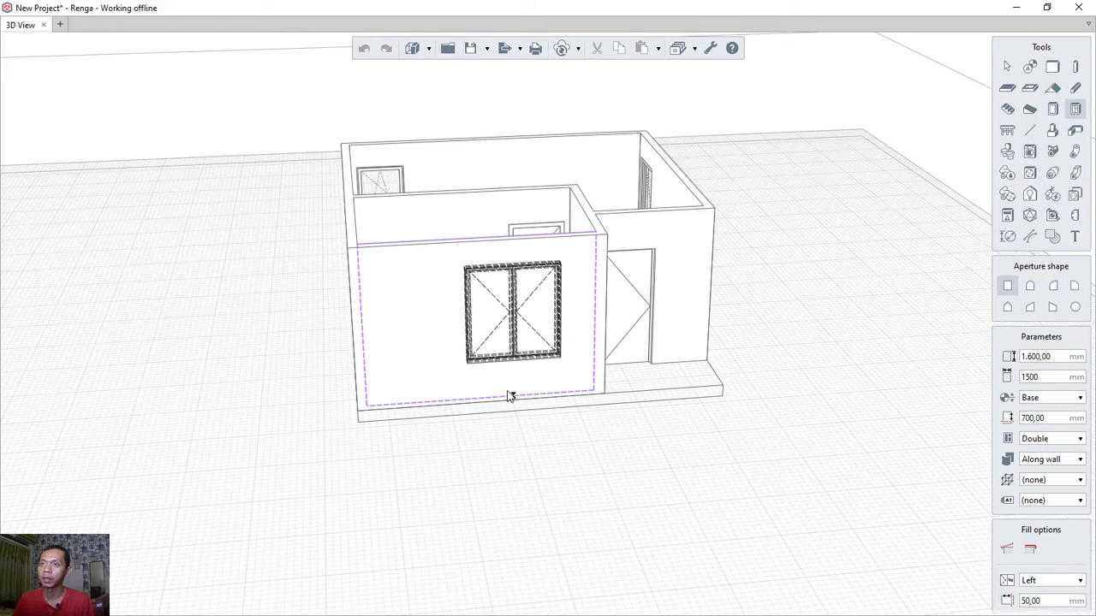
key("Return")
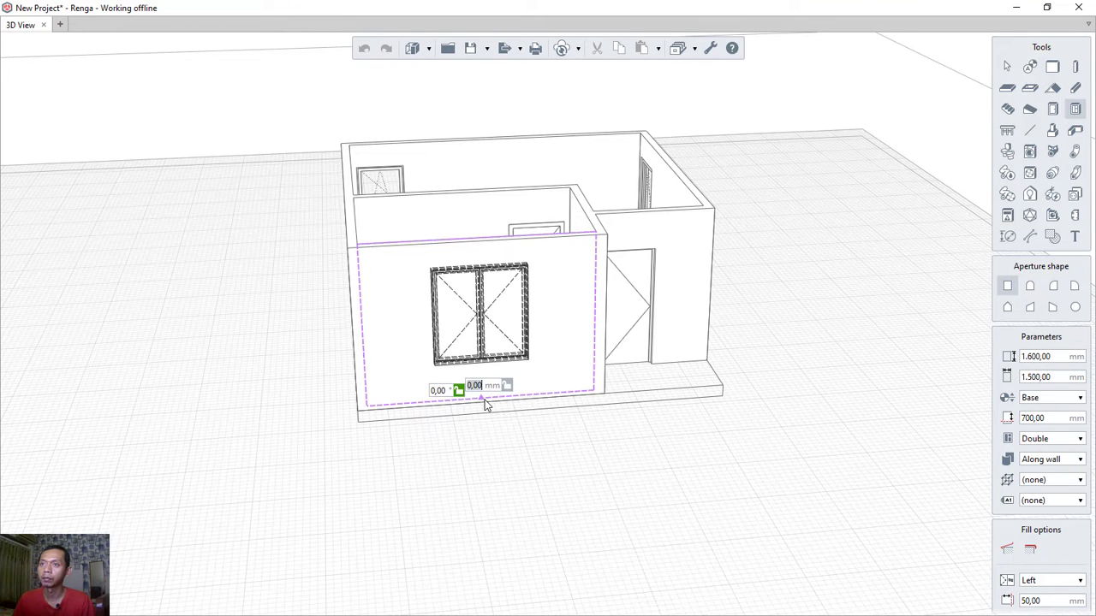
left_click(483, 404)
middle_click_drag(692, 435, 624, 428)
left_click(606, 342)
key("Escape")
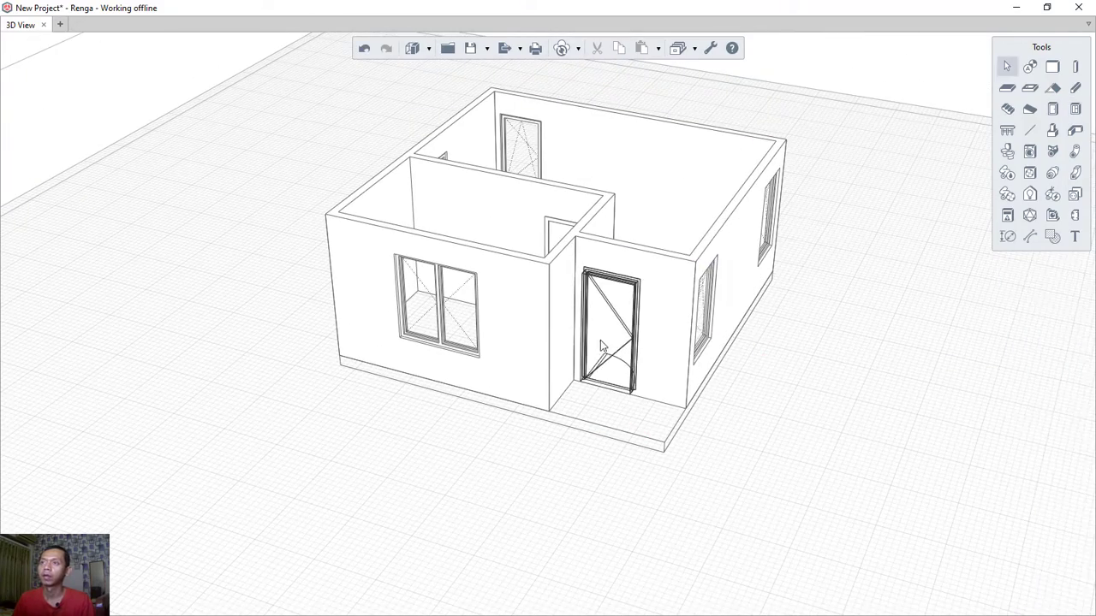
middle_click_drag(602, 324, 861, 301)
middle_click_drag(751, 335, 773, 372)
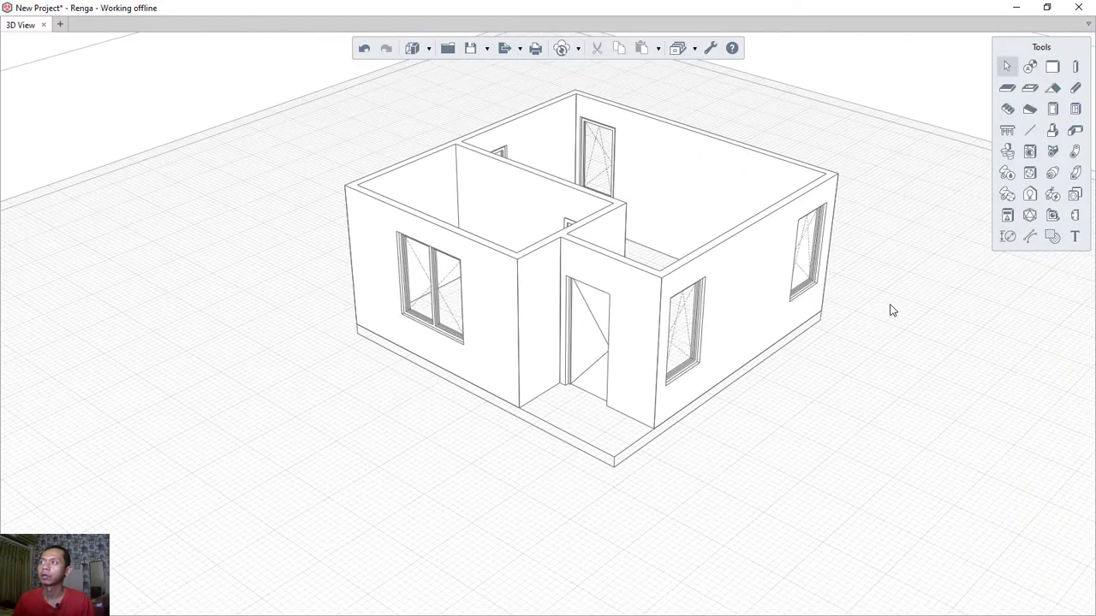
middle_click_drag(890, 309, 822, 349)
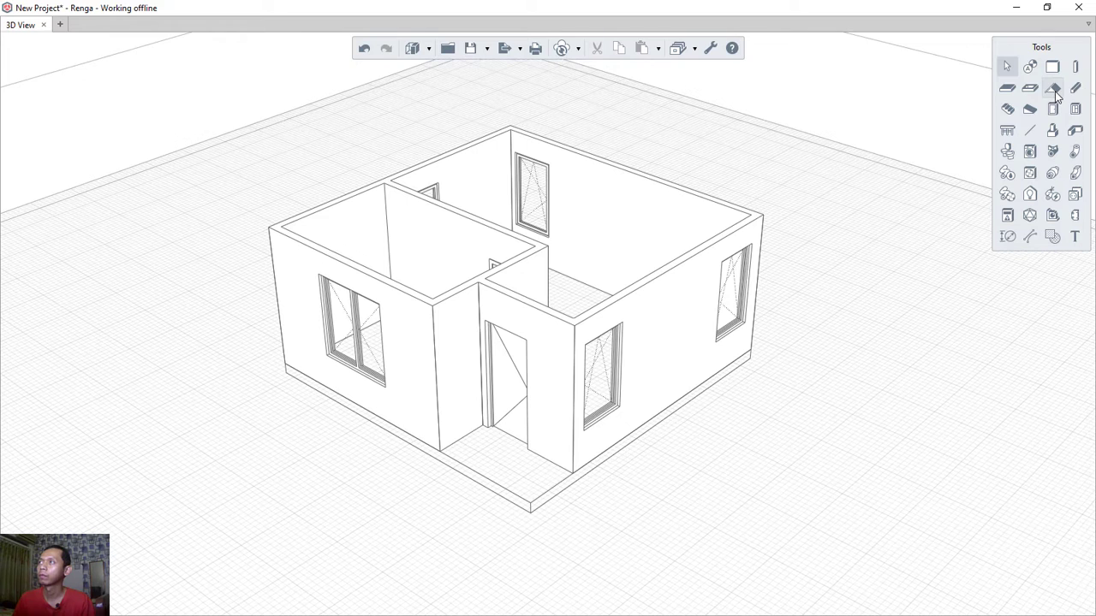
- Start a roof and set its placement level to Roof
left_click(1053, 89)
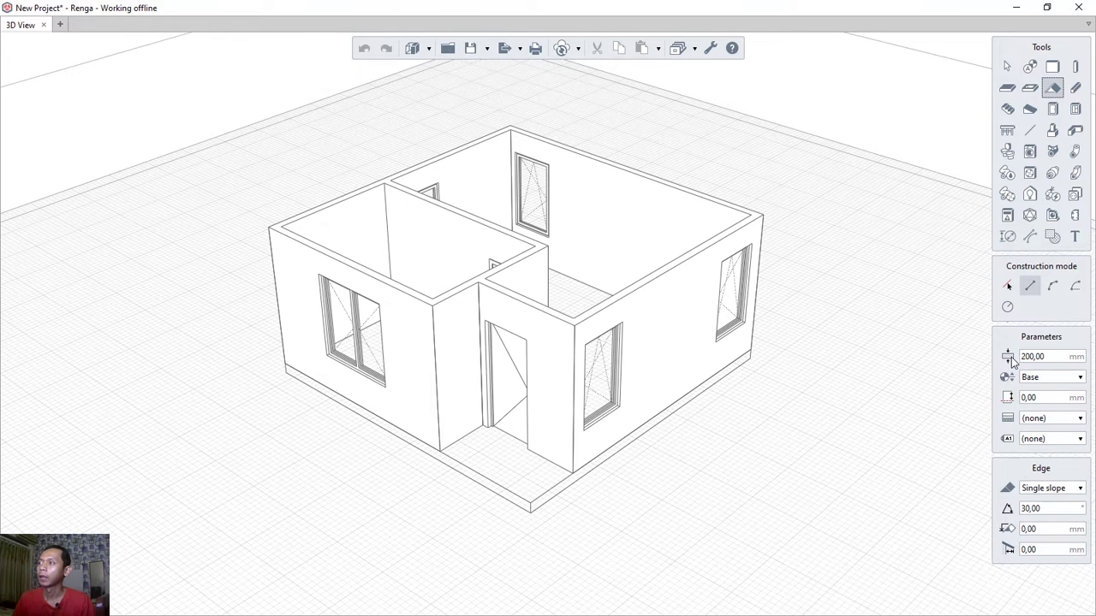
left_click(755, 354)
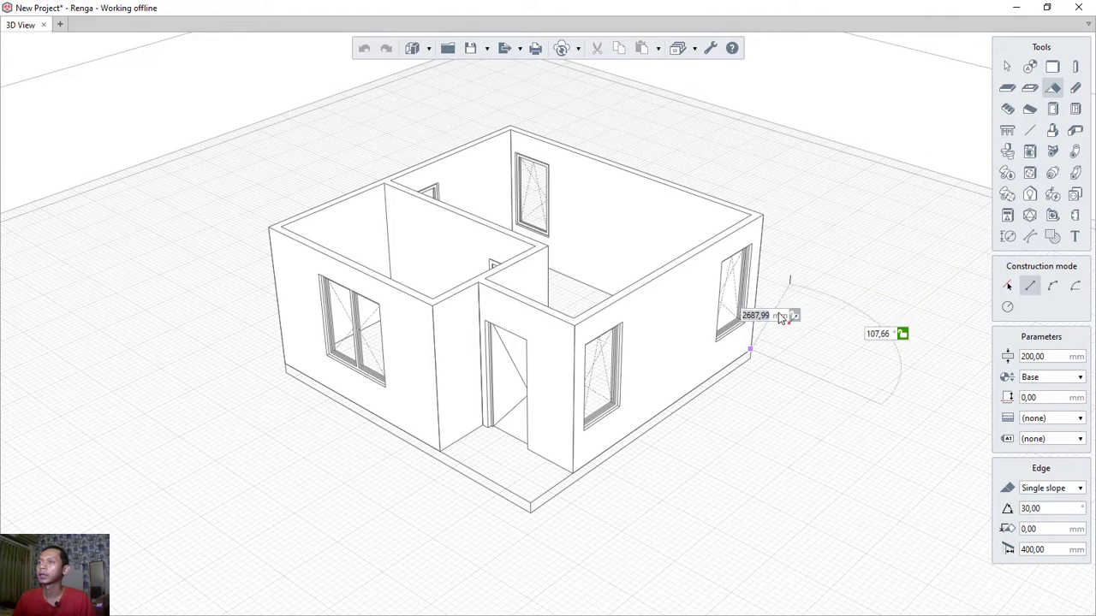
left_click(749, 351)
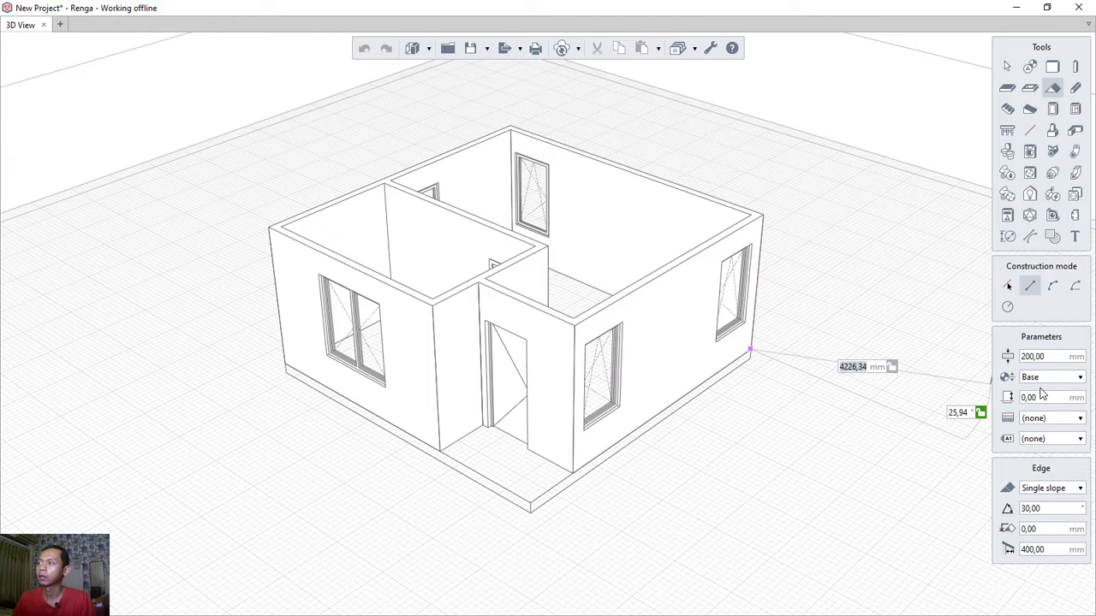
left_click(1041, 378)
left_click(1041, 378)
left_click(1041, 378)
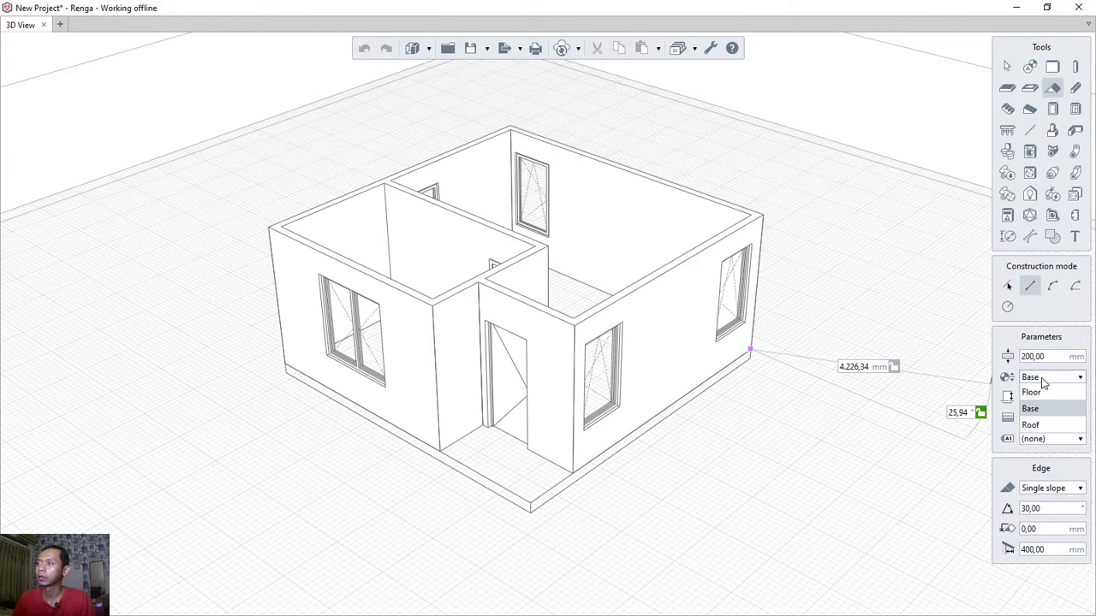
left_click(1036, 425)
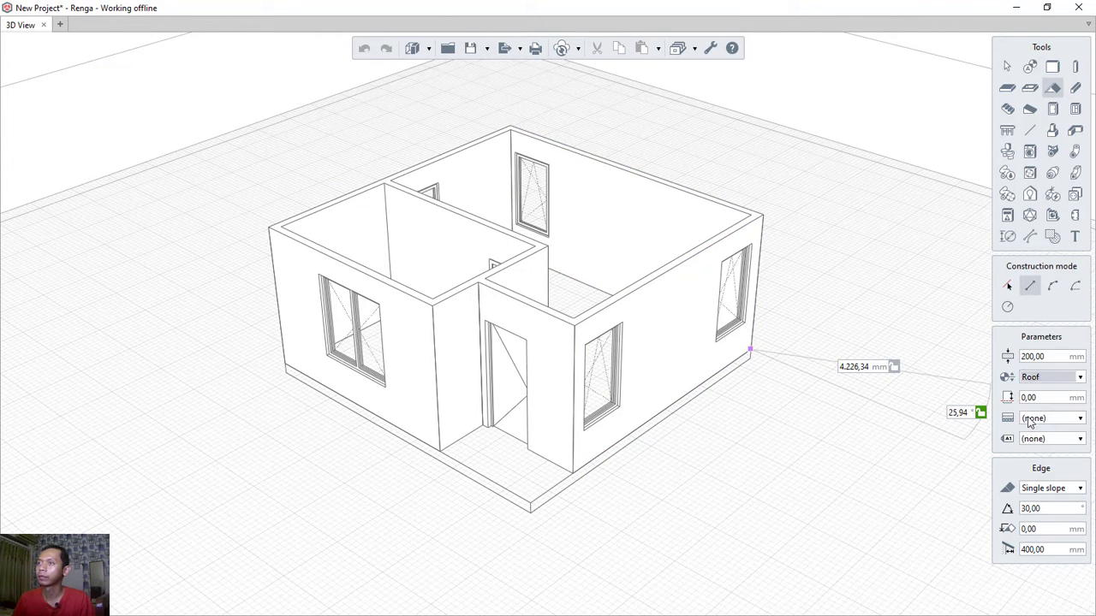
- Trace the roof outline around the house's wall corners and close it into a hip roof
left_click(757, 347)
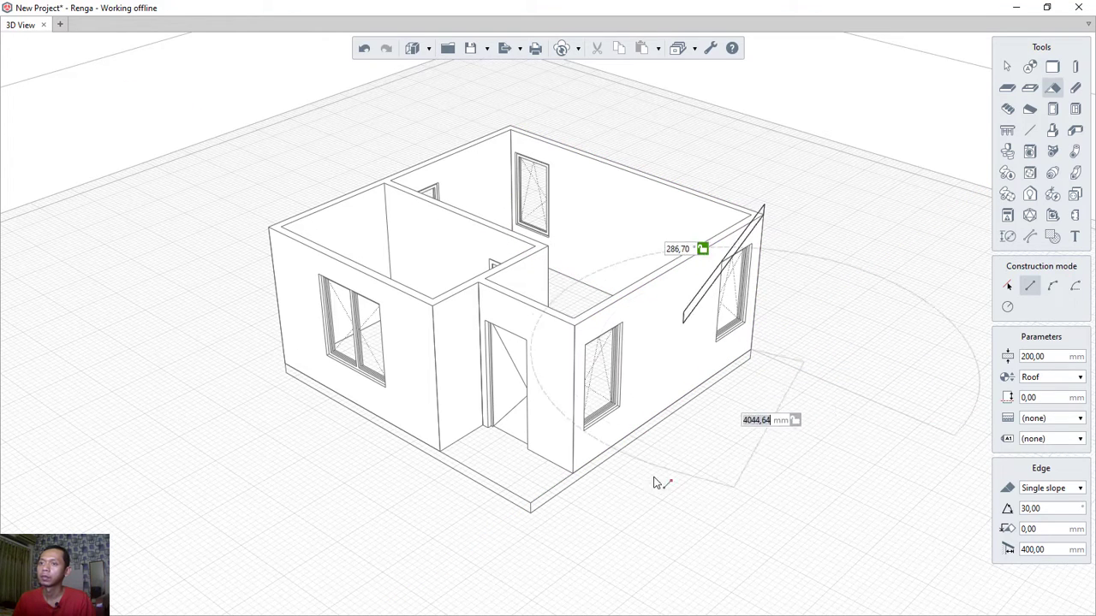
left_click(531, 508)
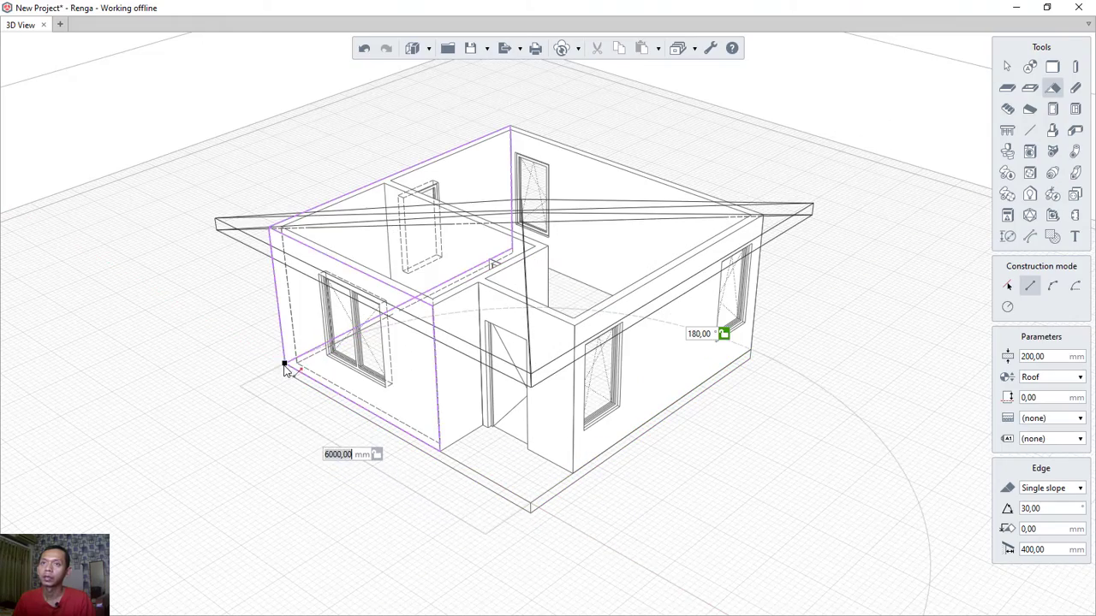
left_click(286, 296)
right_click_drag(286, 296, 756, 370)
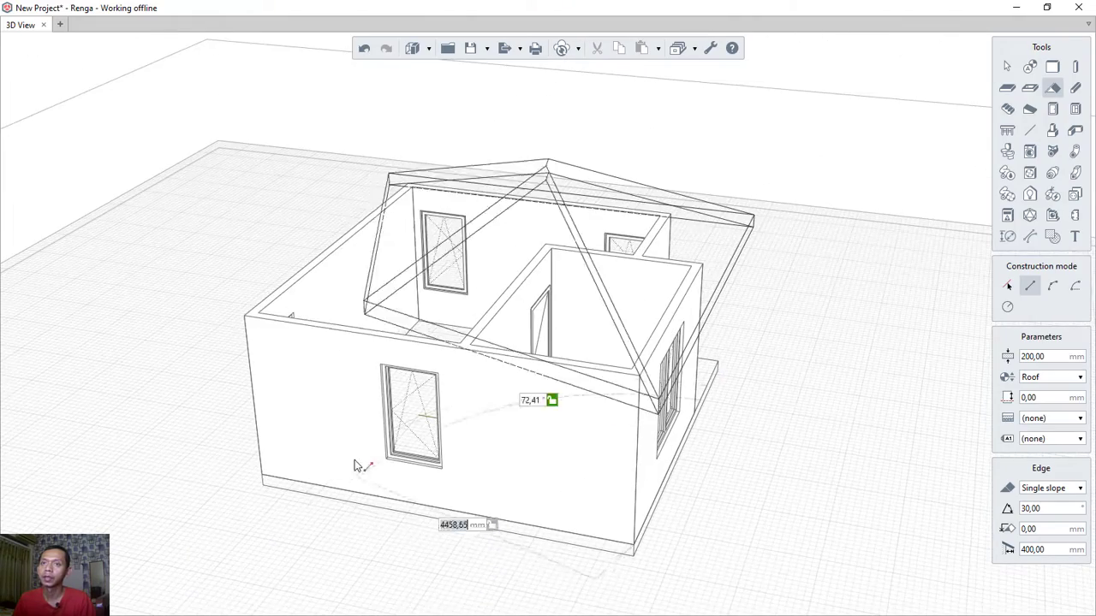
right_click_drag(359, 460, 274, 465)
mouse_move(194, 459)
right_mouse_down()
mouse_move(654, 157)
mouse_move(521, 457)
mouse_move(354, 457)
mouse_move(370, 463)
right_mouse_up()
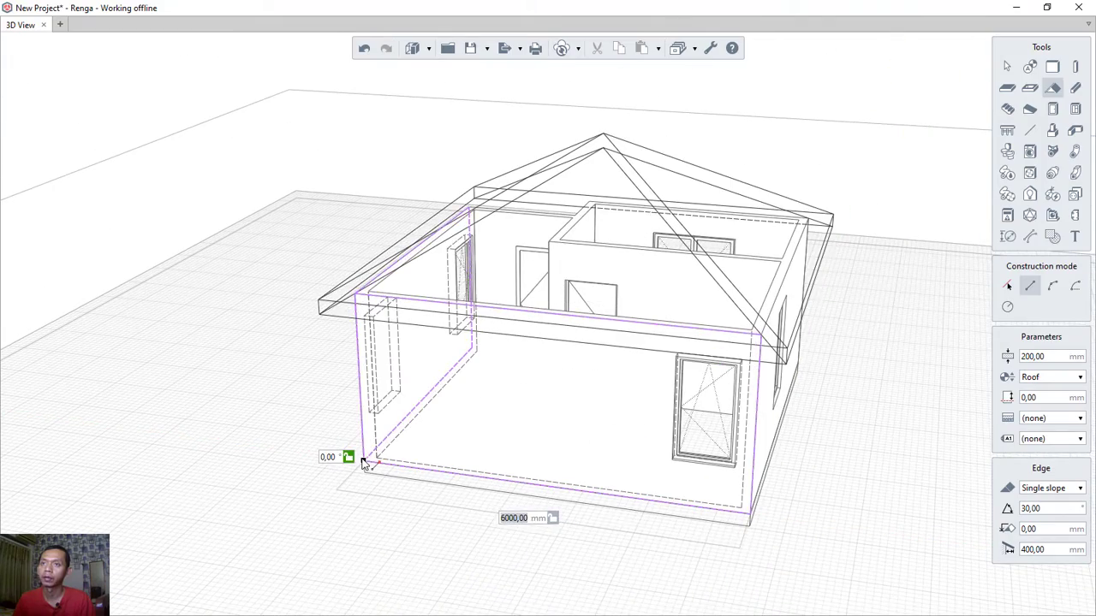
left_click(366, 463)
right_click_drag(881, 327, 423, 249)
right_click_drag(781, 334, 472, 343)
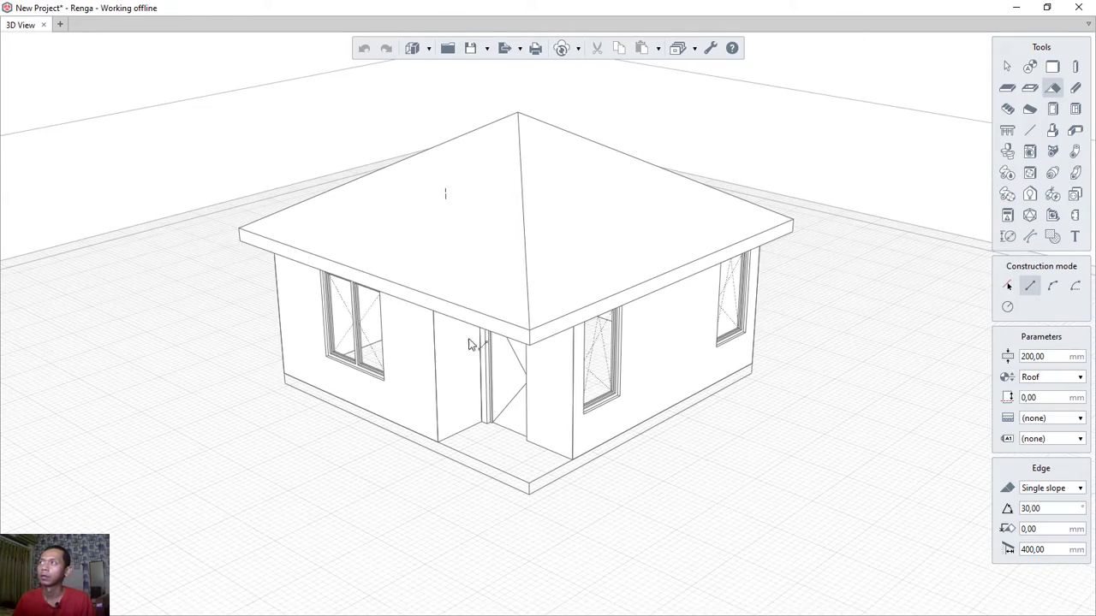
- Choose the Rectangle 300x300 column style and resize its width and depth to 150 mm
left_click(1075, 69)
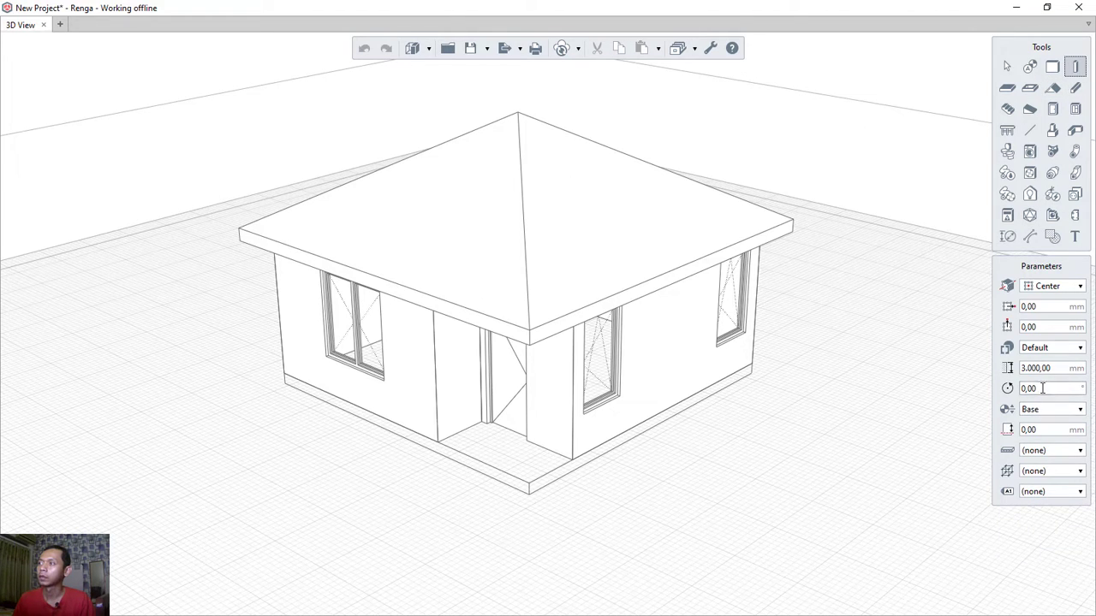
left_click(1049, 351)
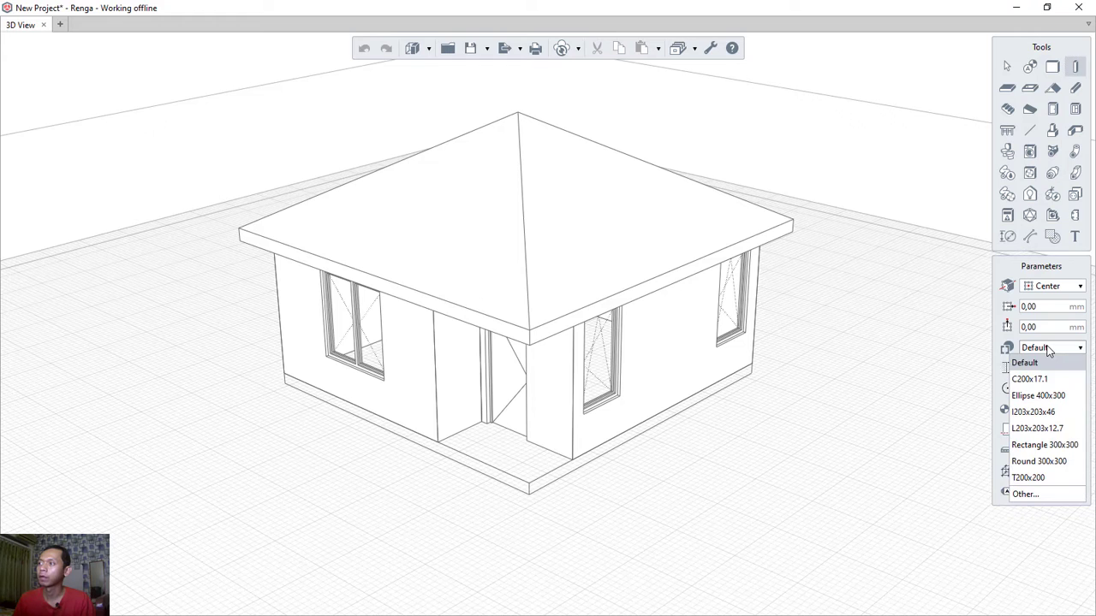
left_click(1023, 492)
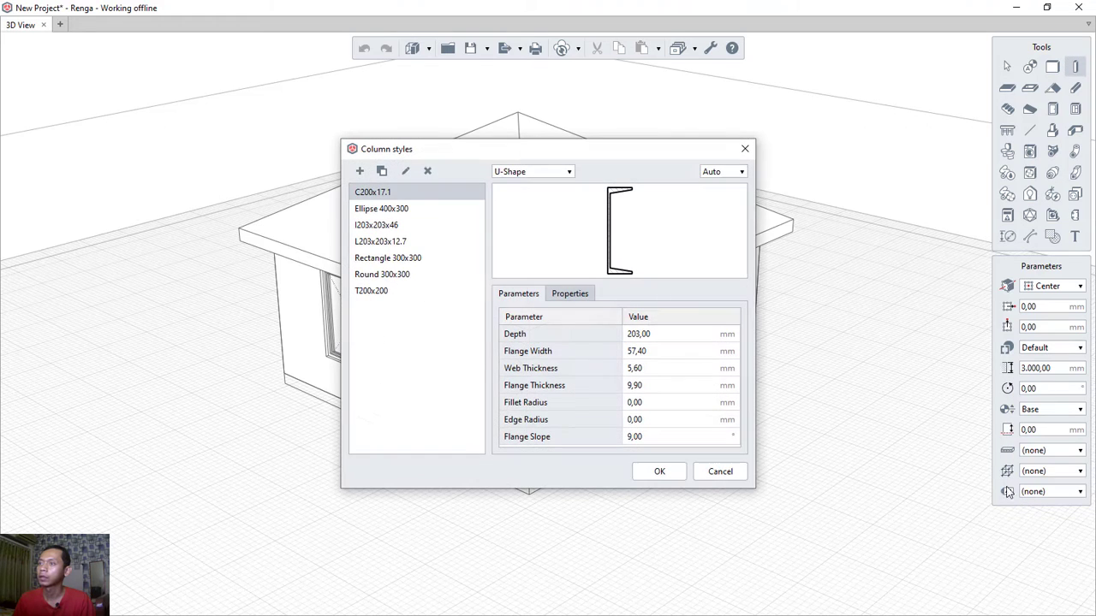
left_click(373, 261)
double_click(632, 334)
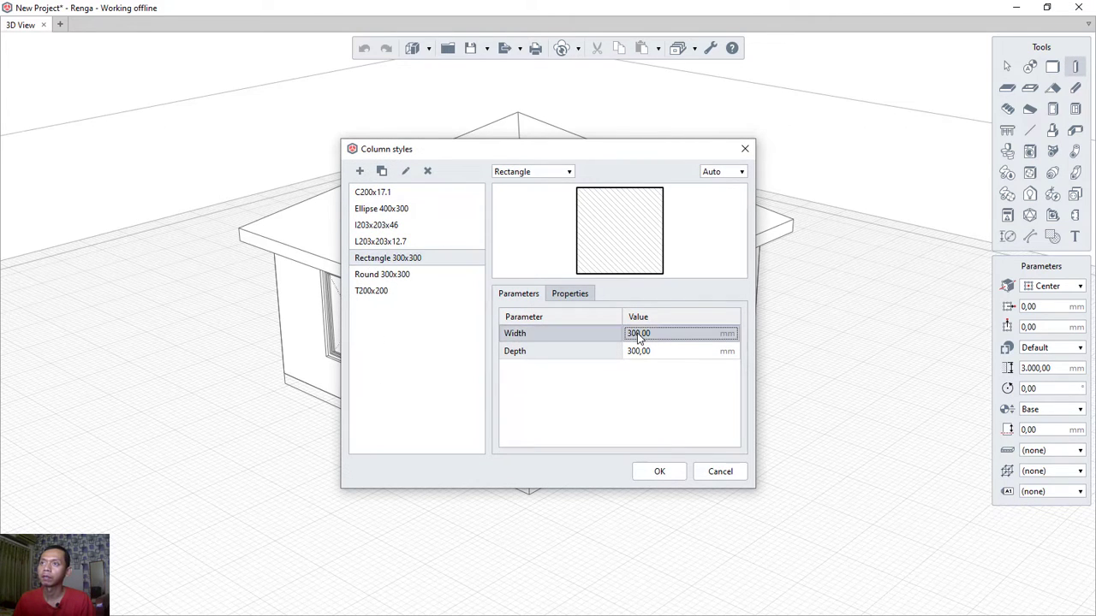
type("150")
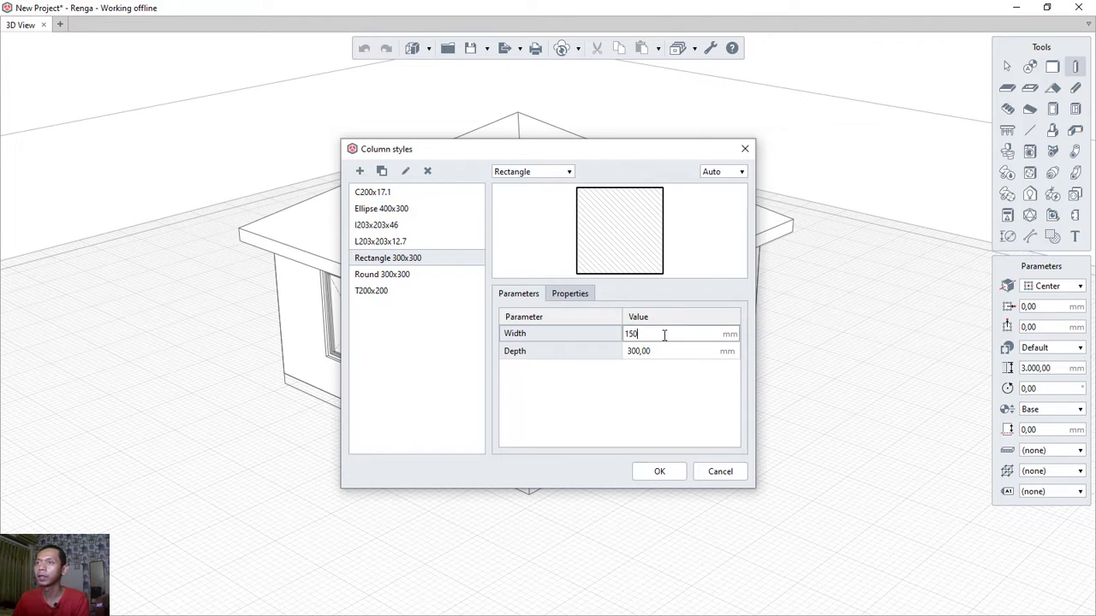
double_click(642, 352)
left_click(654, 355)
type("150")
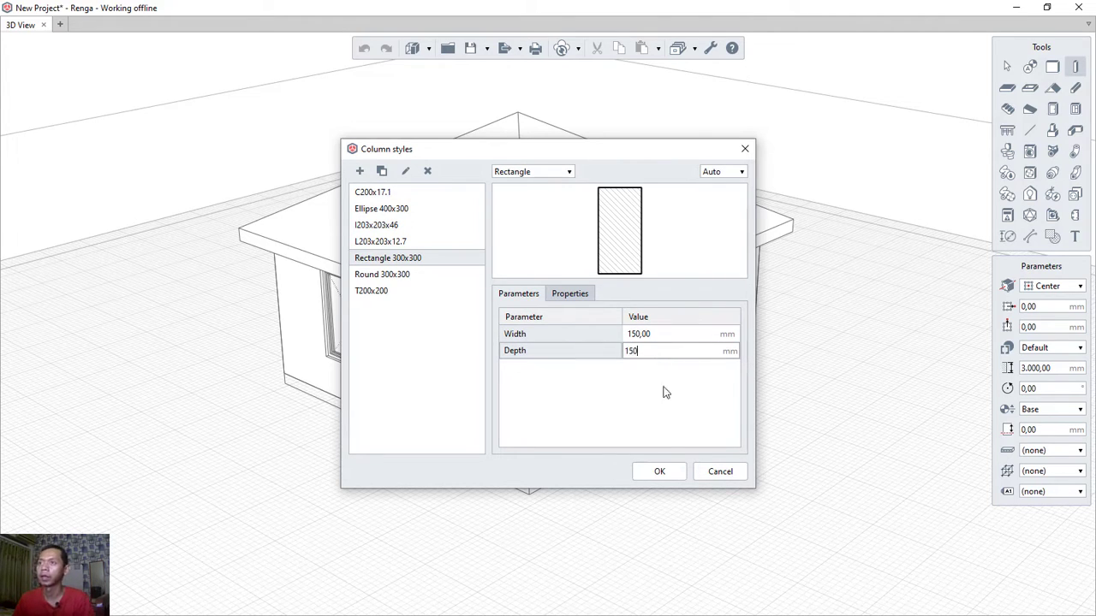
left_click(671, 473)
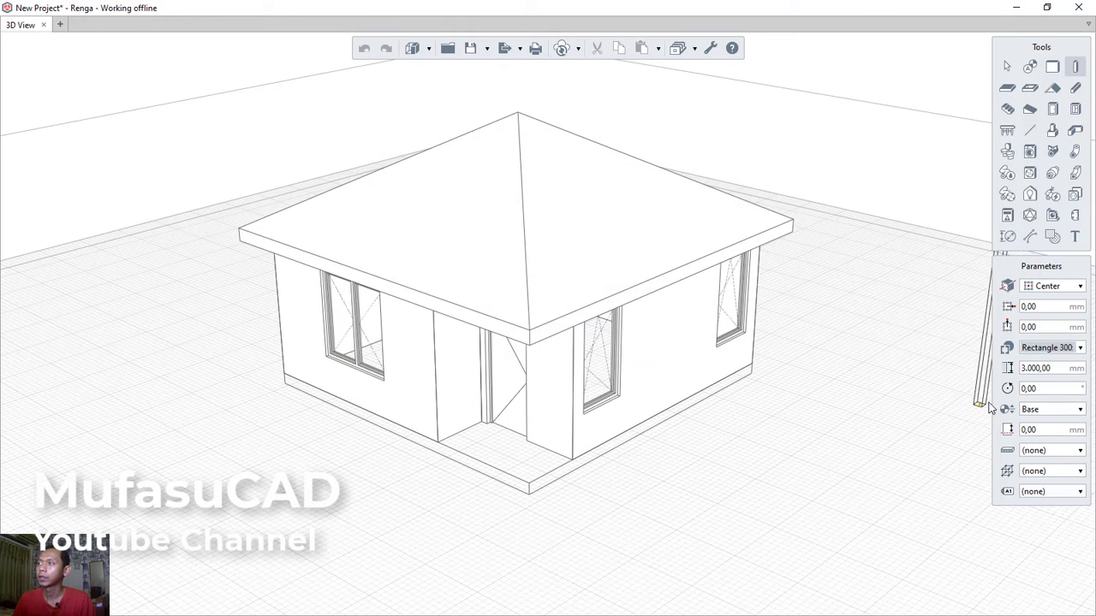
- Place a 2750 mm tall, top-left-anchored column at the porch's open front corner
left_click(1053, 288)
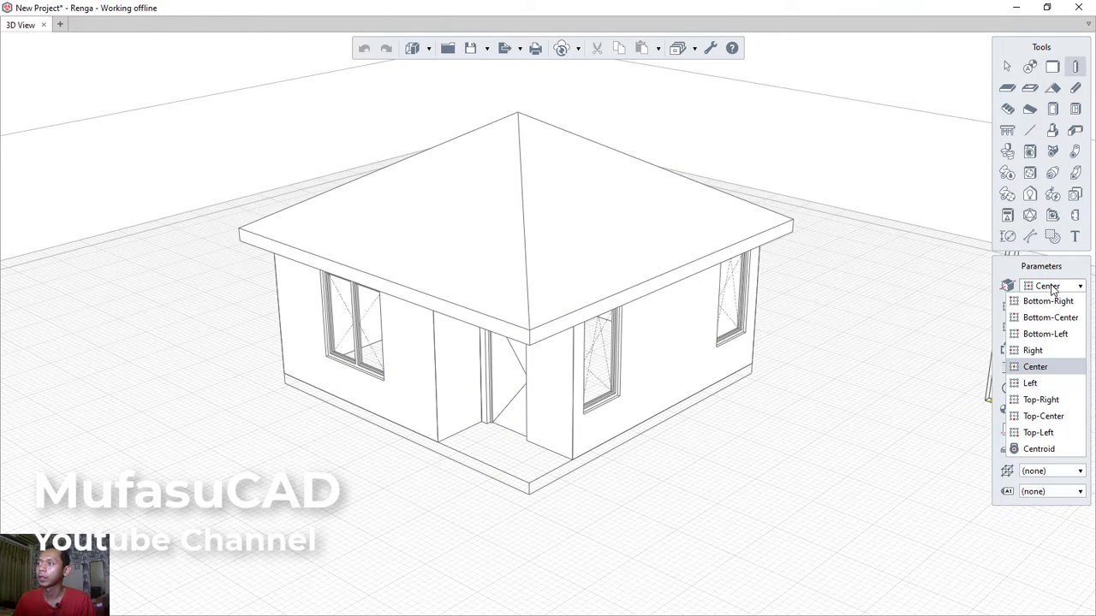
left_click(1039, 433)
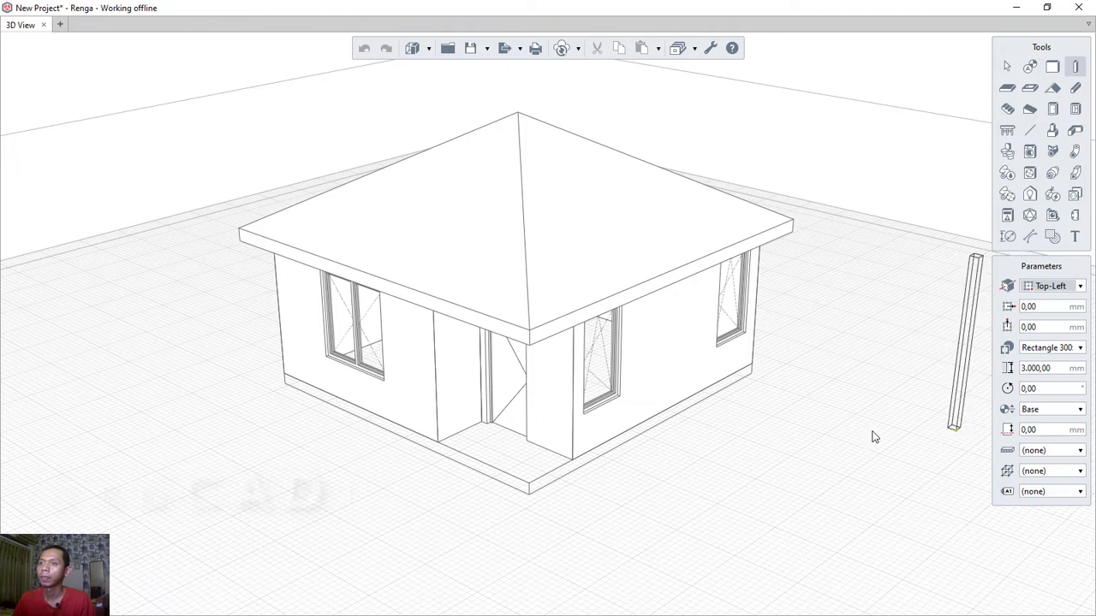
left_click(1056, 368)
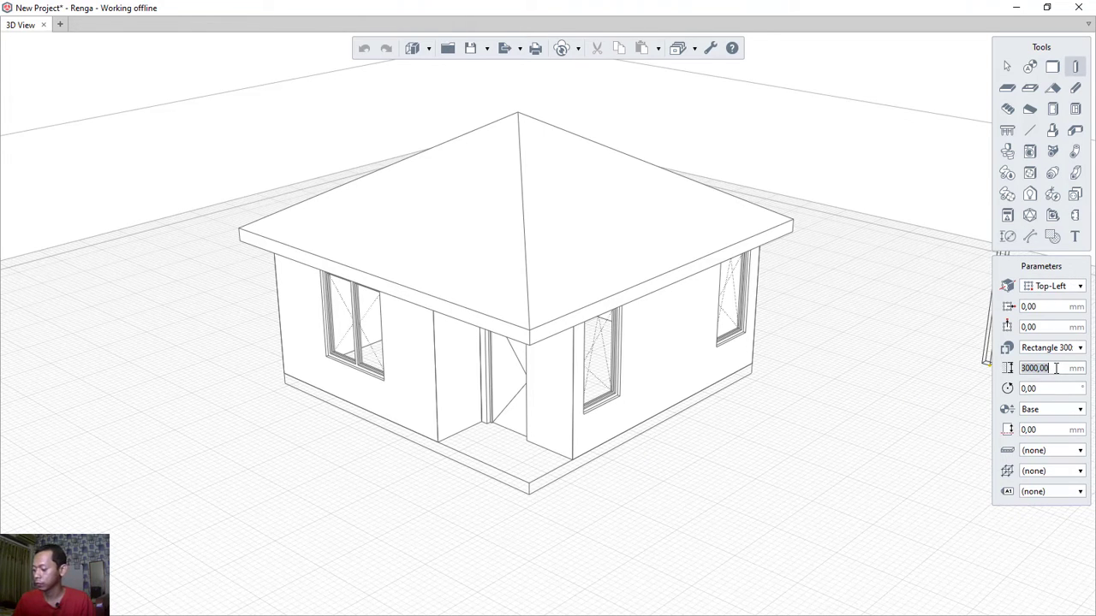
type("2")
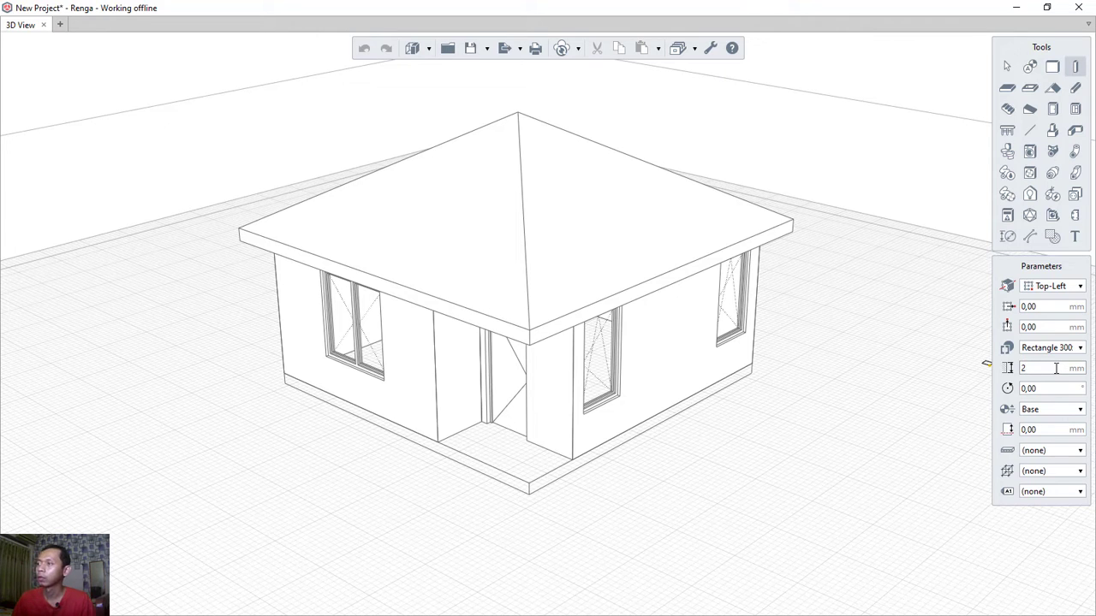
type("750")
key("Return")
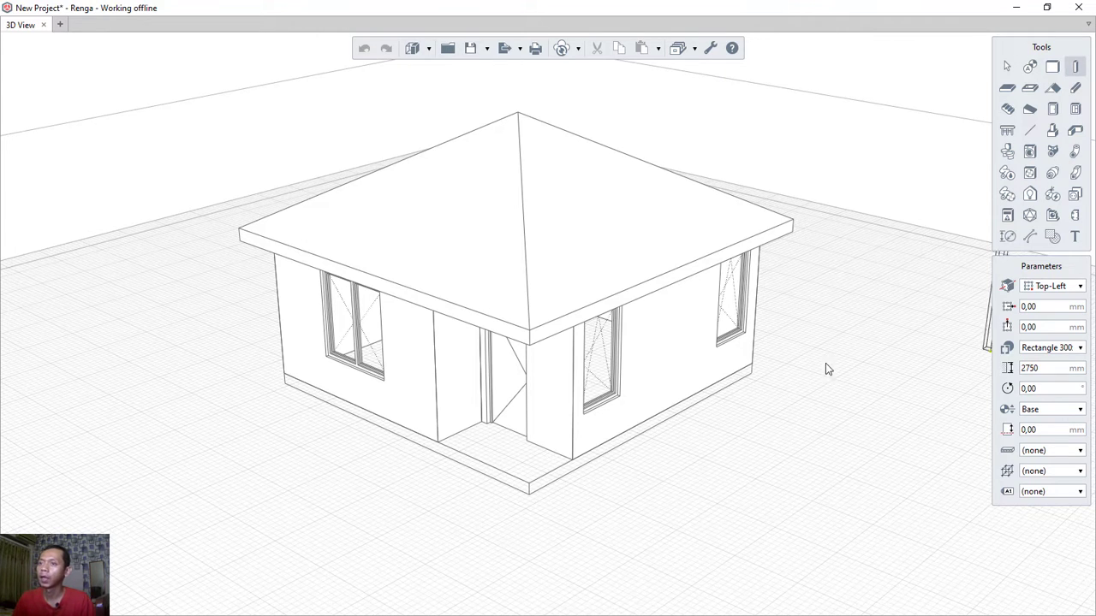
left_click(536, 484)
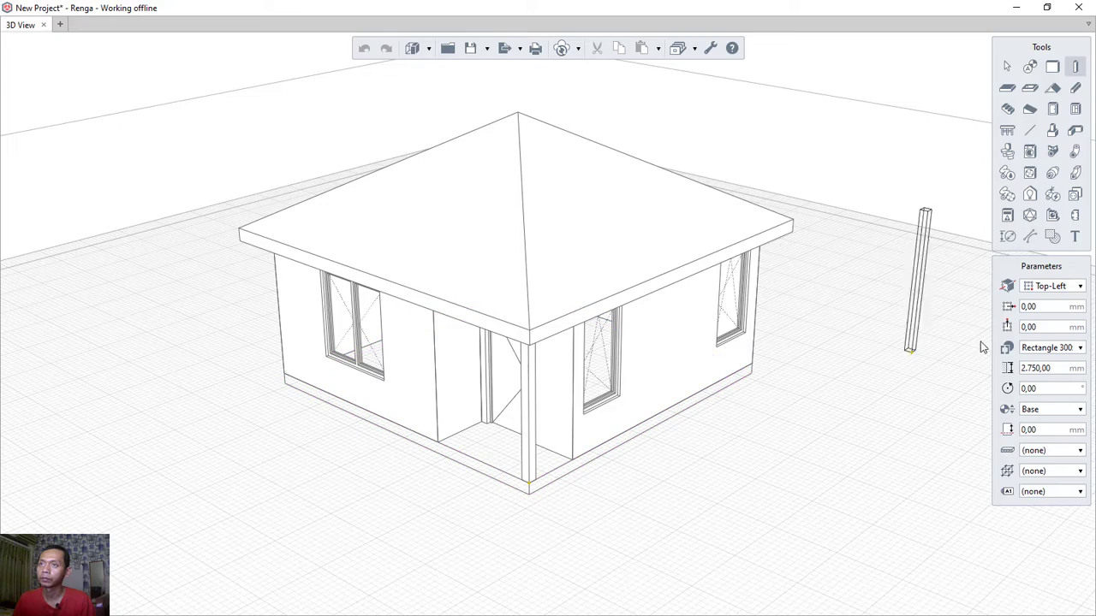
key("Escape")
middle_click_drag(678, 458, 587, 382)
middle_click_drag(773, 308, 602, 399)
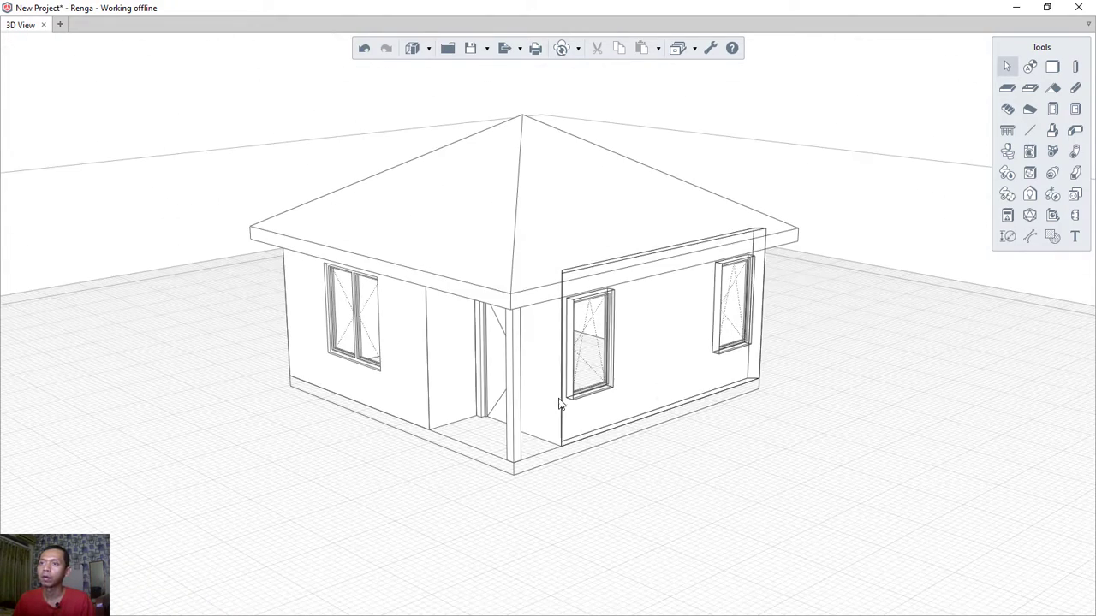
middle_click_drag(430, 435, 521, 147)
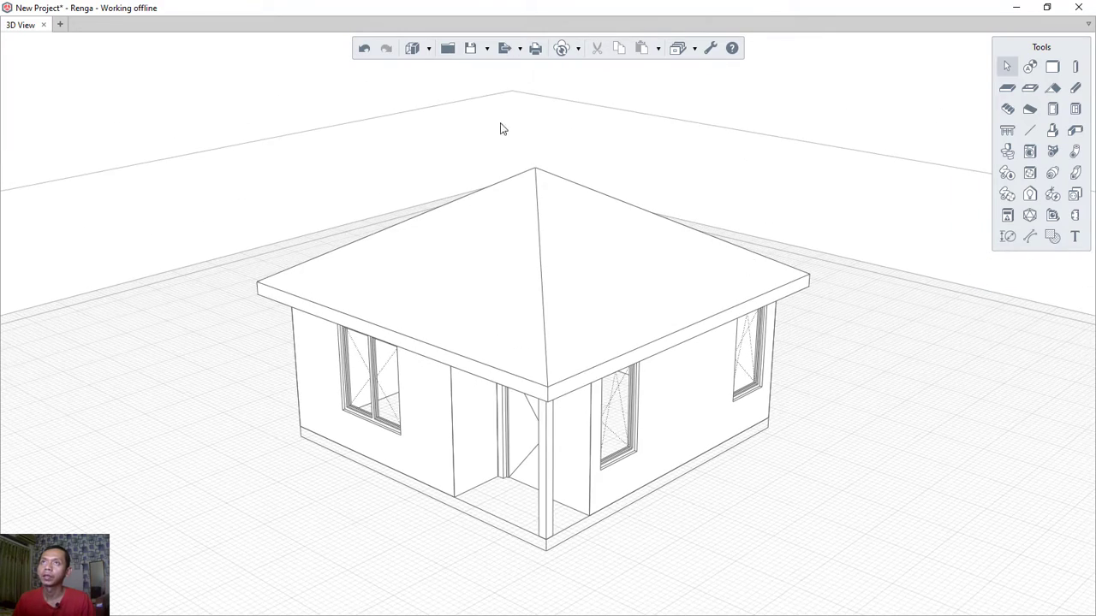
- Switch the display style to Color, showing a brown roof and cream walls
left_click(429, 49)
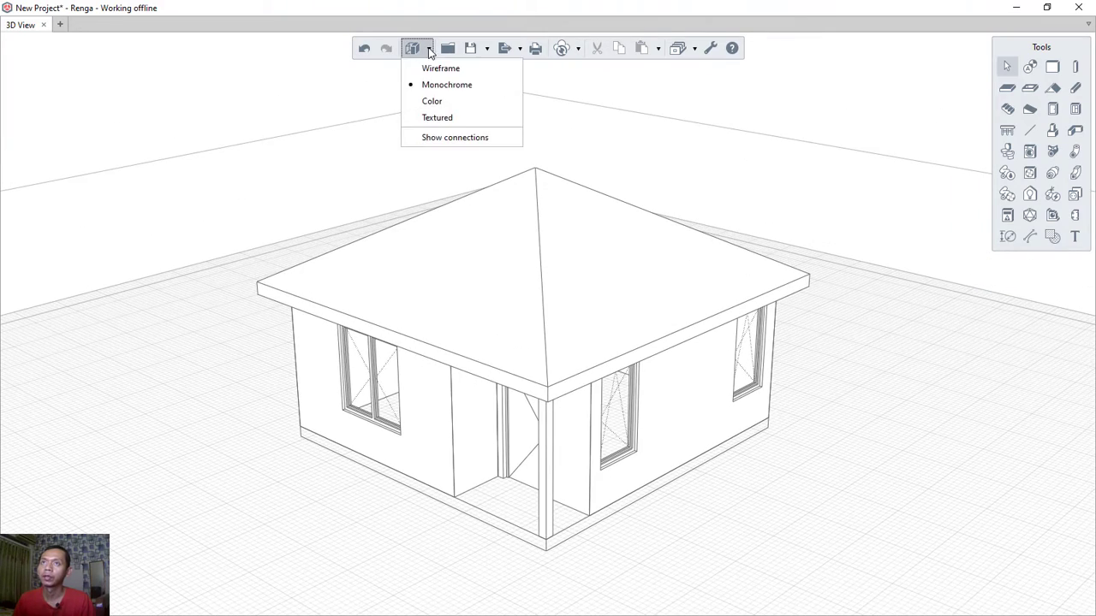
left_click(431, 101)
scroll(680, 288, "down", 3)
mouse_move(680, 289)
middle_mouse_down()
mouse_move(531, 292)
mouse_move(783, 222)
mouse_move(845, 217)
mouse_move(586, 344)
mouse_move(741, 288)
mouse_move(731, 340)
mouse_move(680, 284)
mouse_move(768, 208)
middle_mouse_up()
scroll(700, 347, "up", 2)
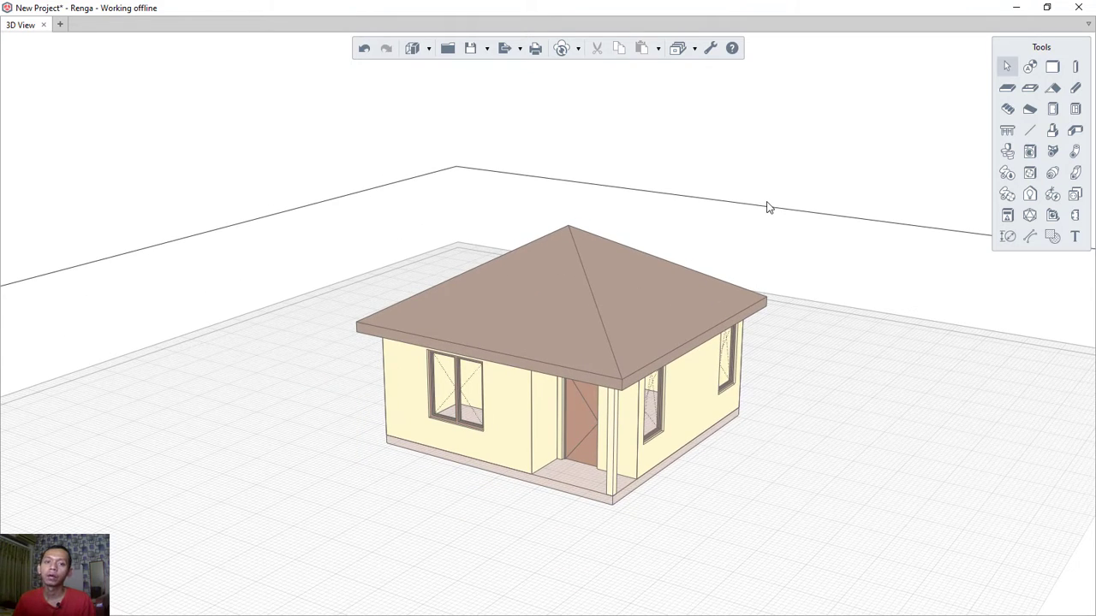